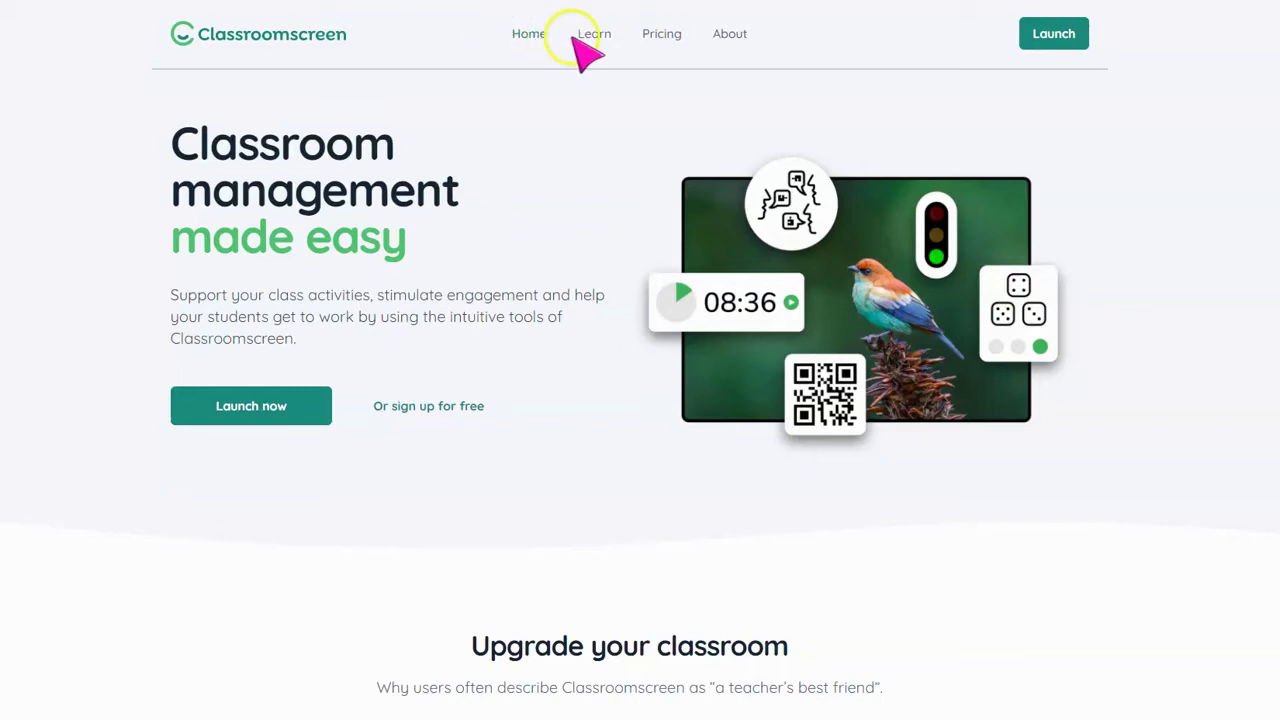
- Launch Classroomscreen, open the Mindset Monday screen from the Middle School collection, and show its widget bar
click(582, 38)
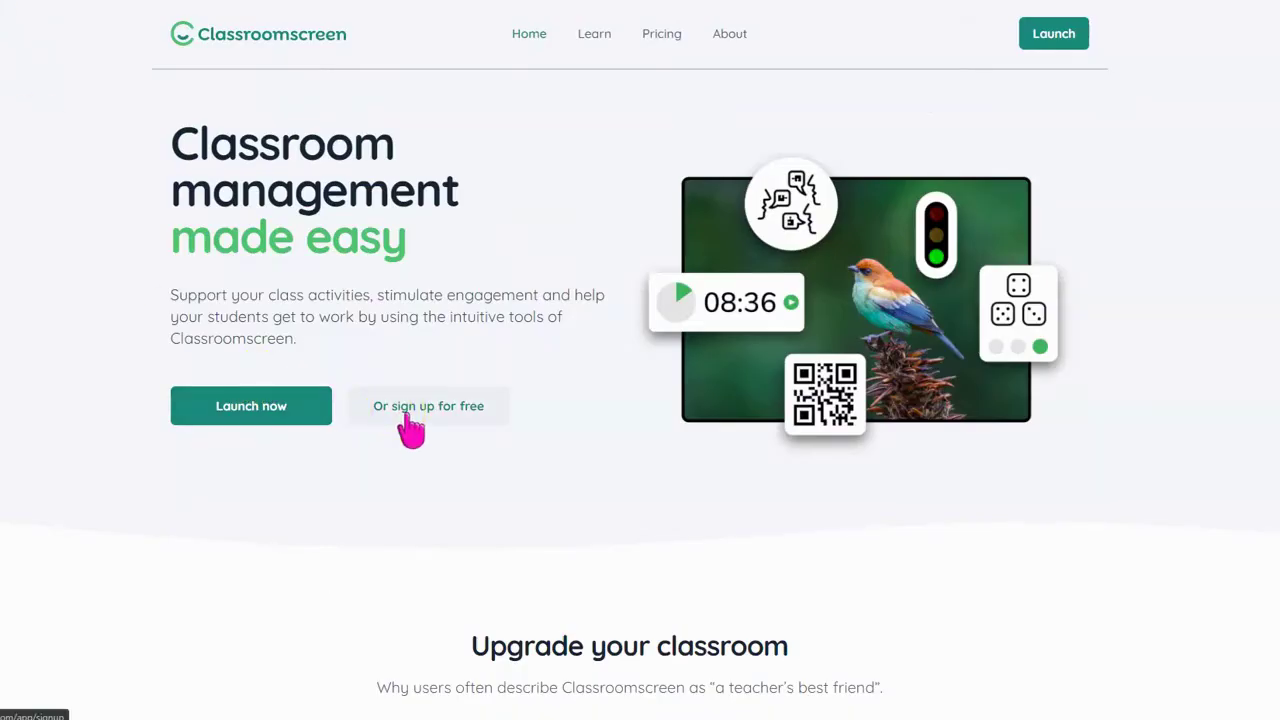
click(1058, 40)
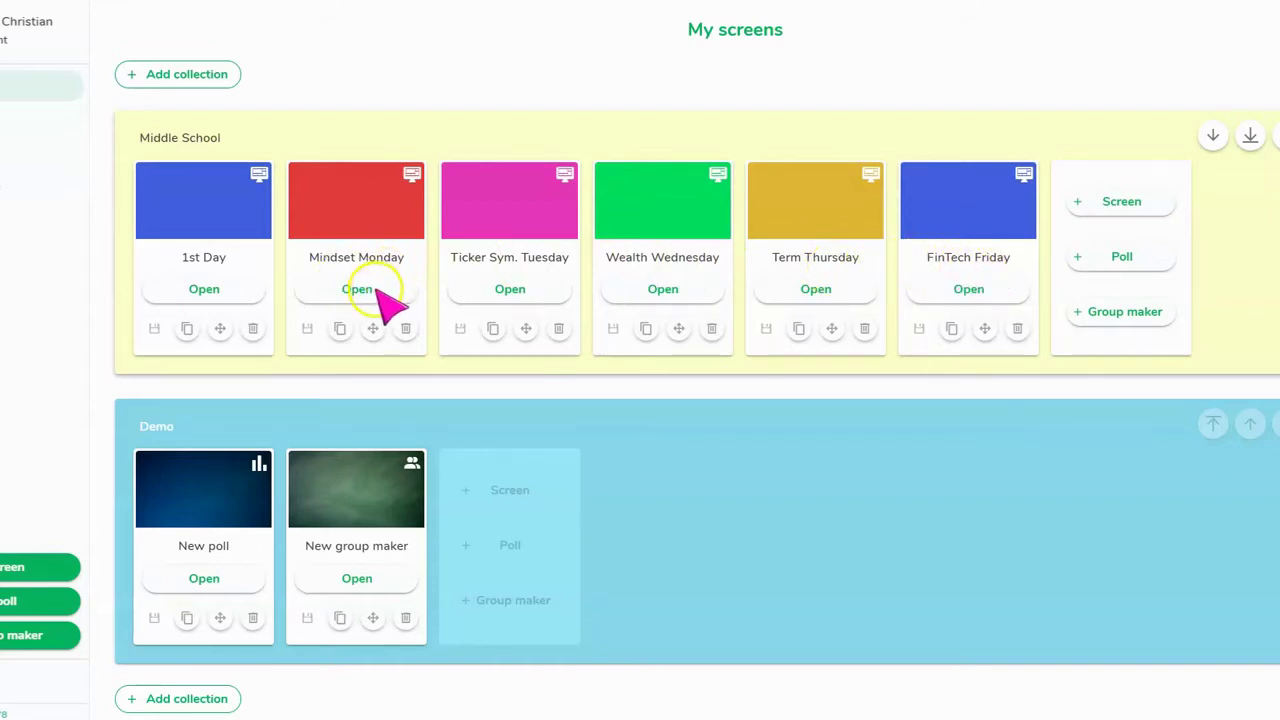
click(375, 290)
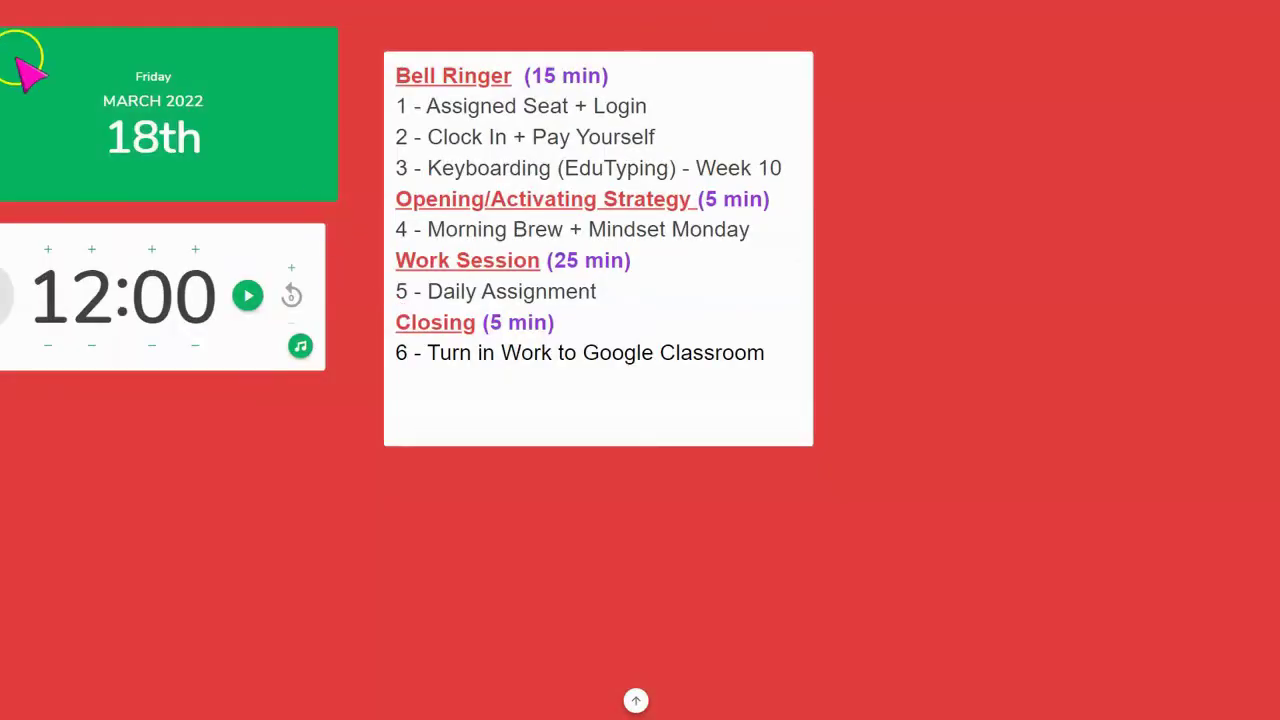
click(636, 701)
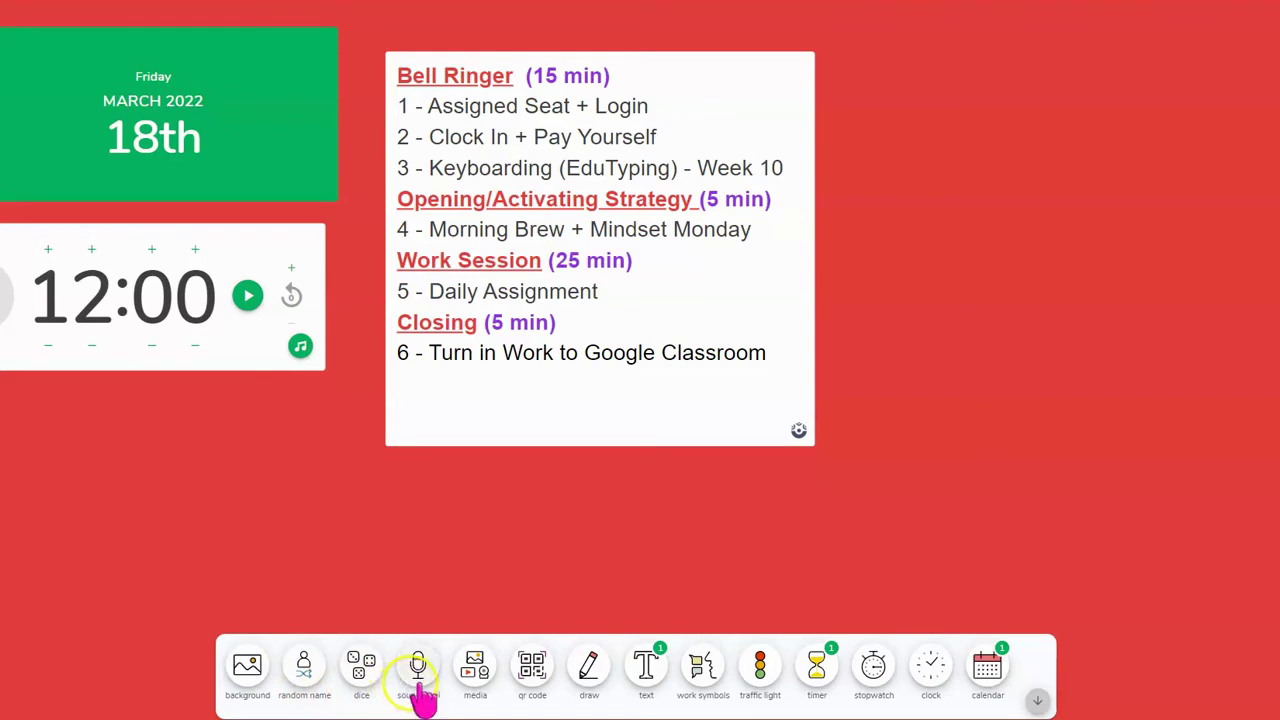
- Try out the media and QR code widgets on the Mindset Monday screen and remove them again
click(470, 676)
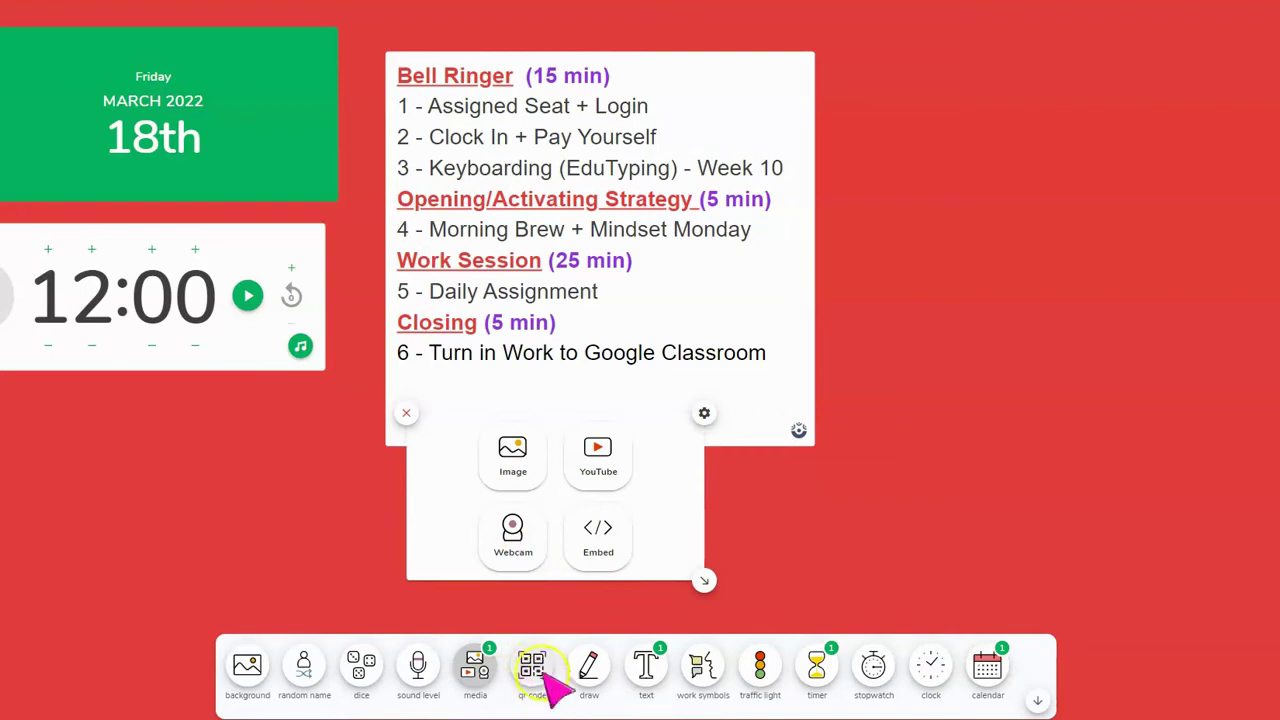
click(541, 672)
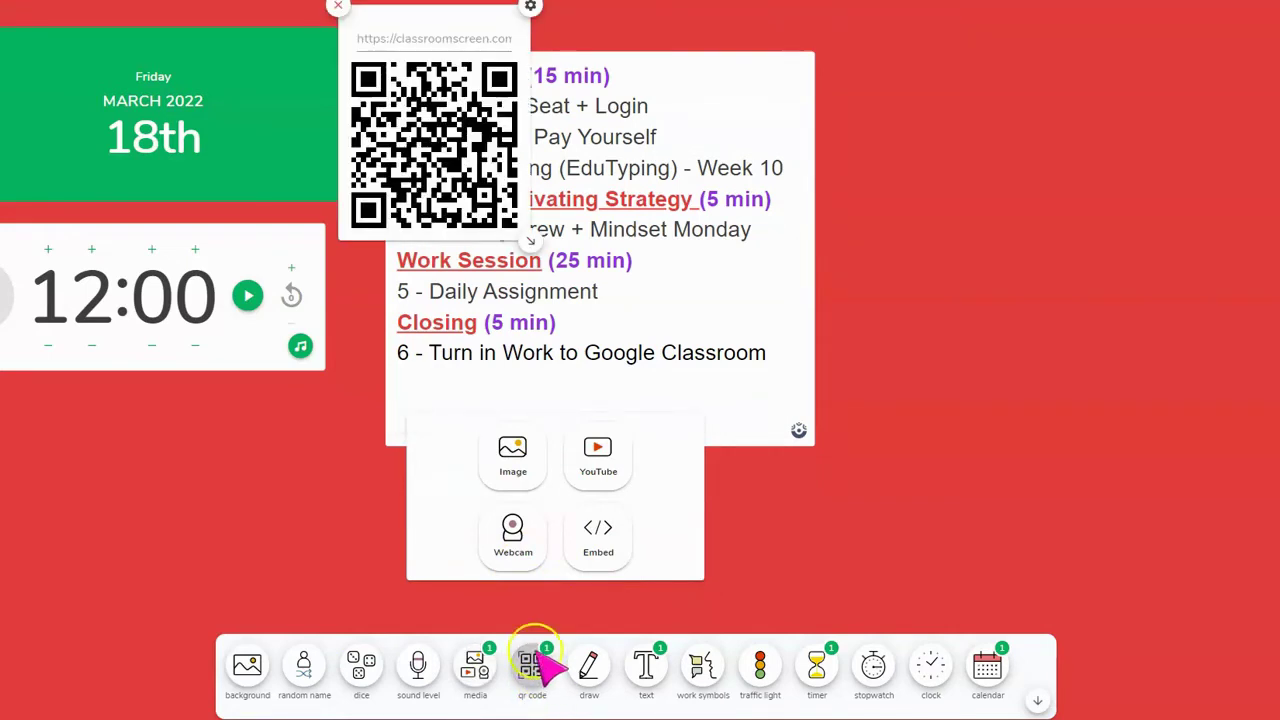
click(338, 10)
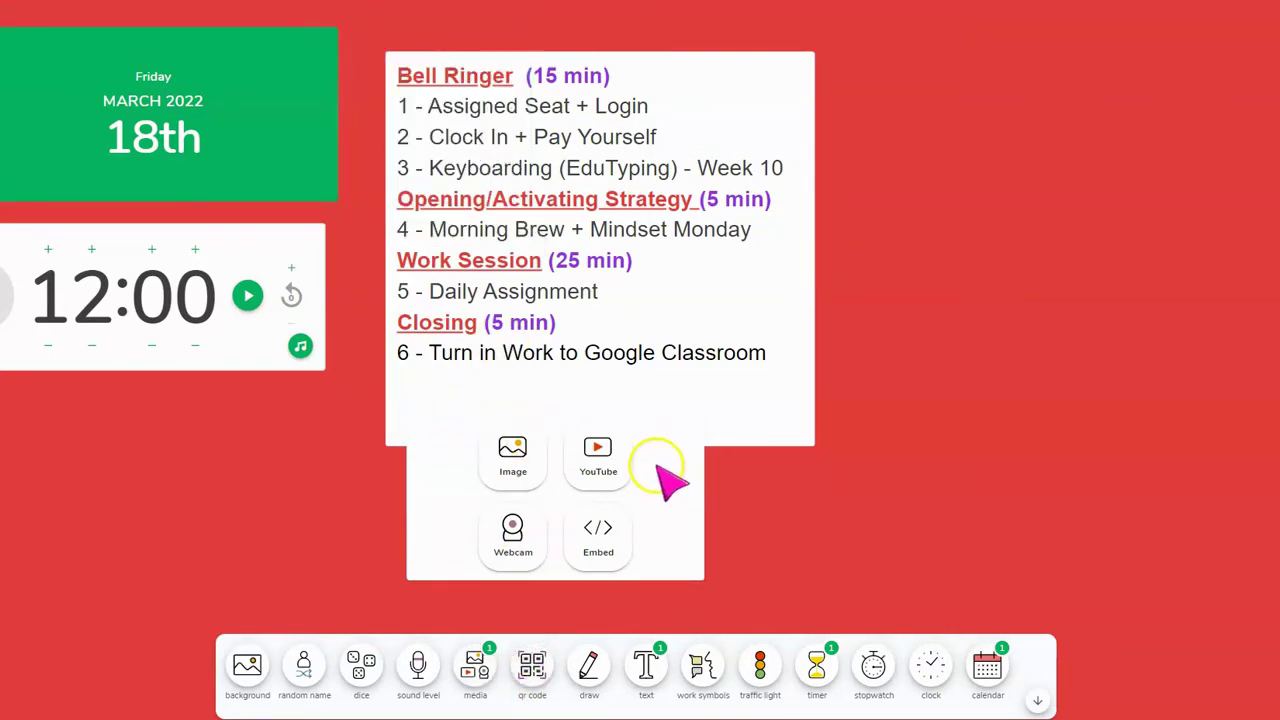
click(480, 668)
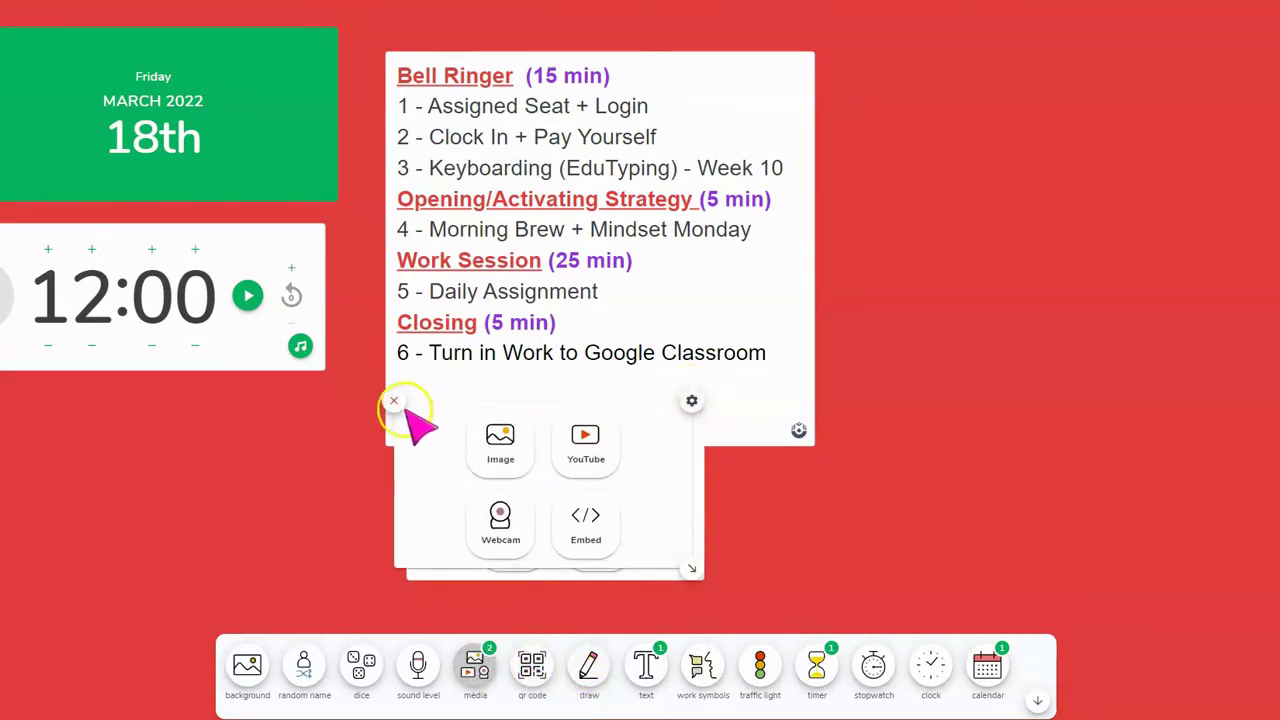
click(393, 400)
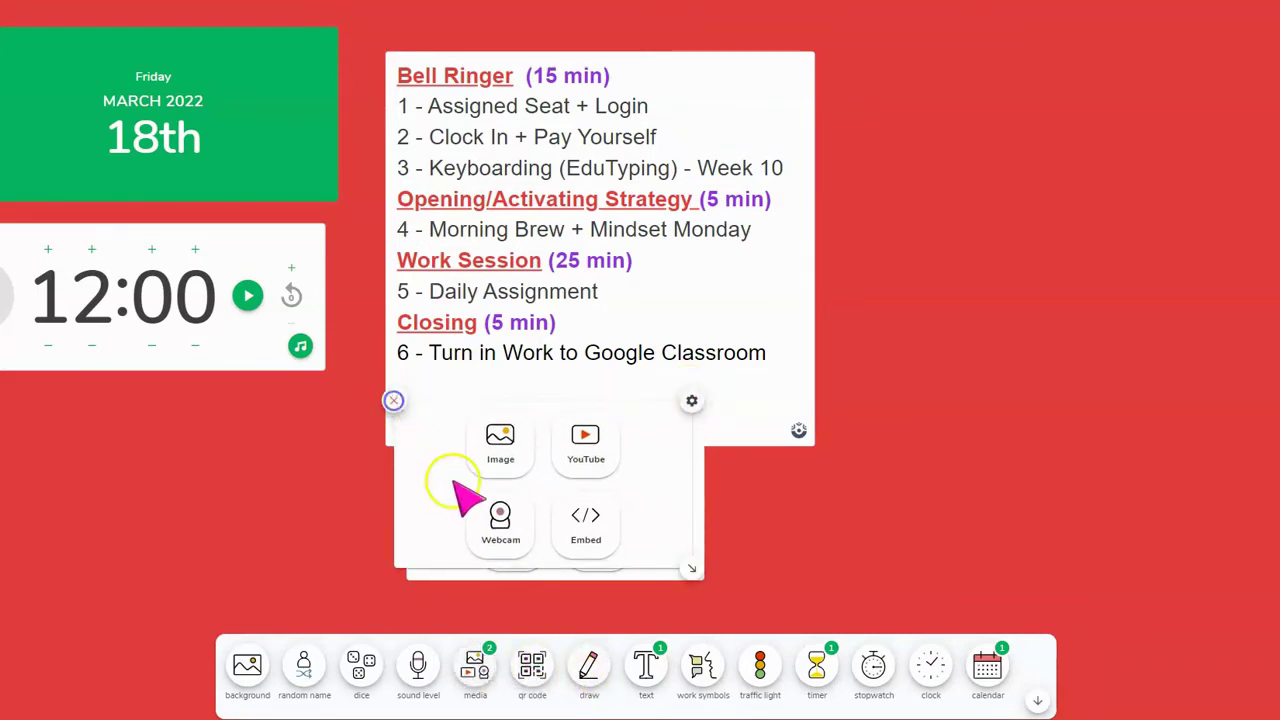
click(406, 413)
click(590, 673)
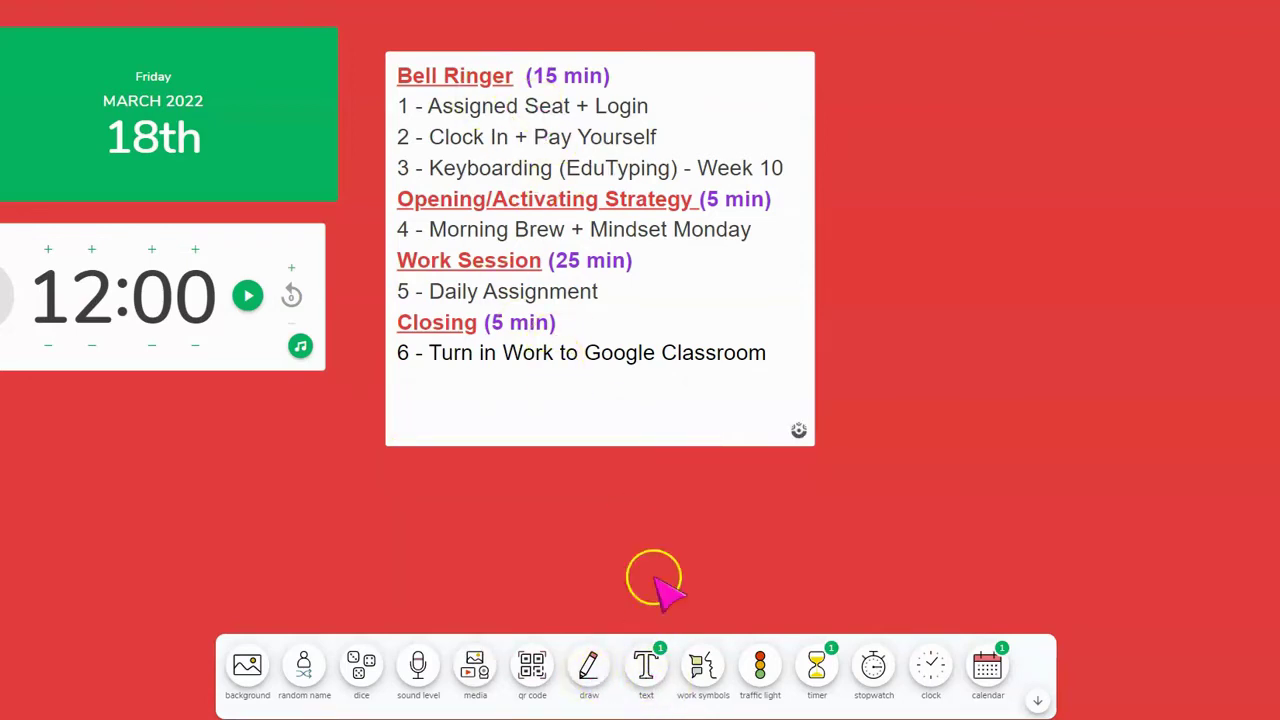
- Add a work symbols widget below the timer and switch it through whisper and the next symbol to work together
click(705, 665)
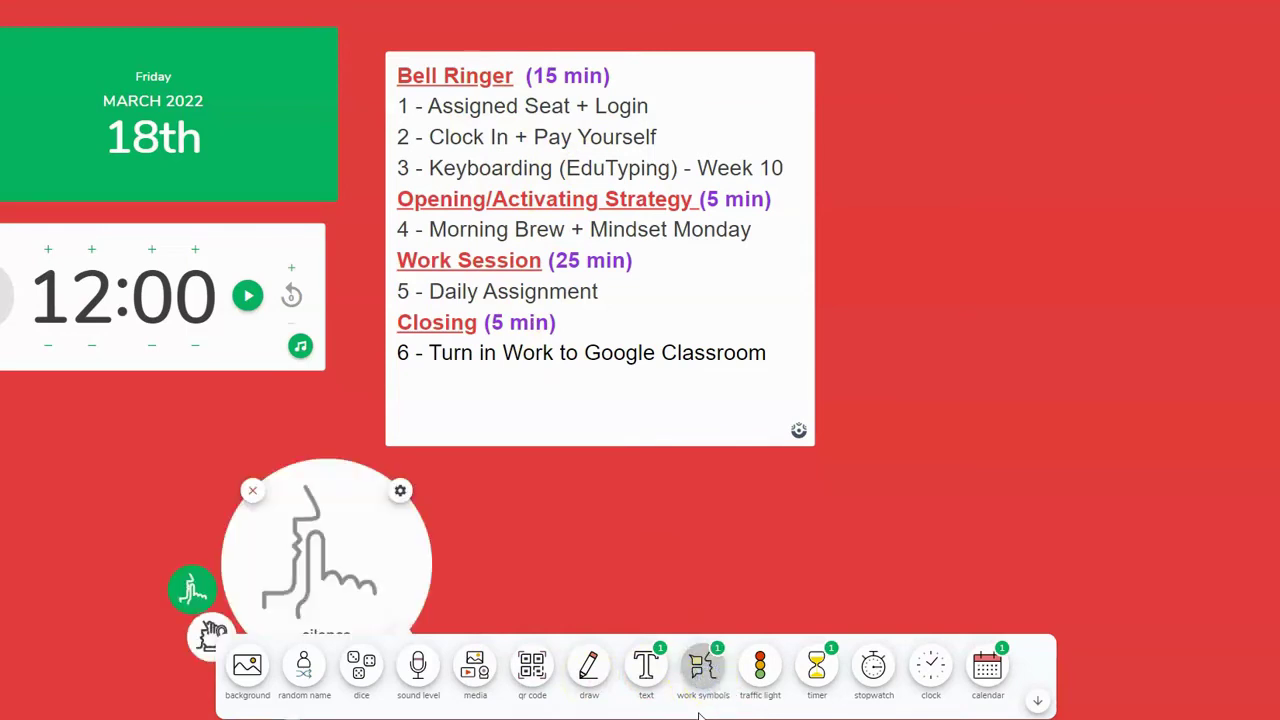
drag(343, 545, 180, 500)
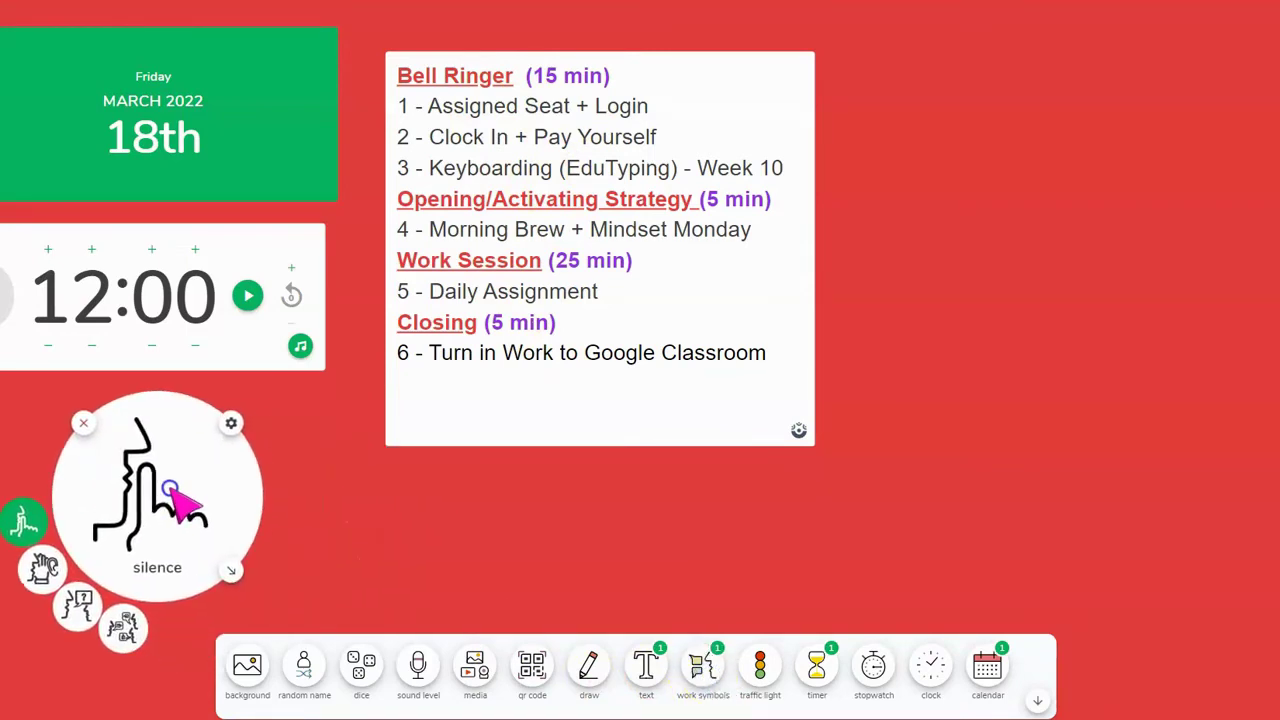
click(52, 572)
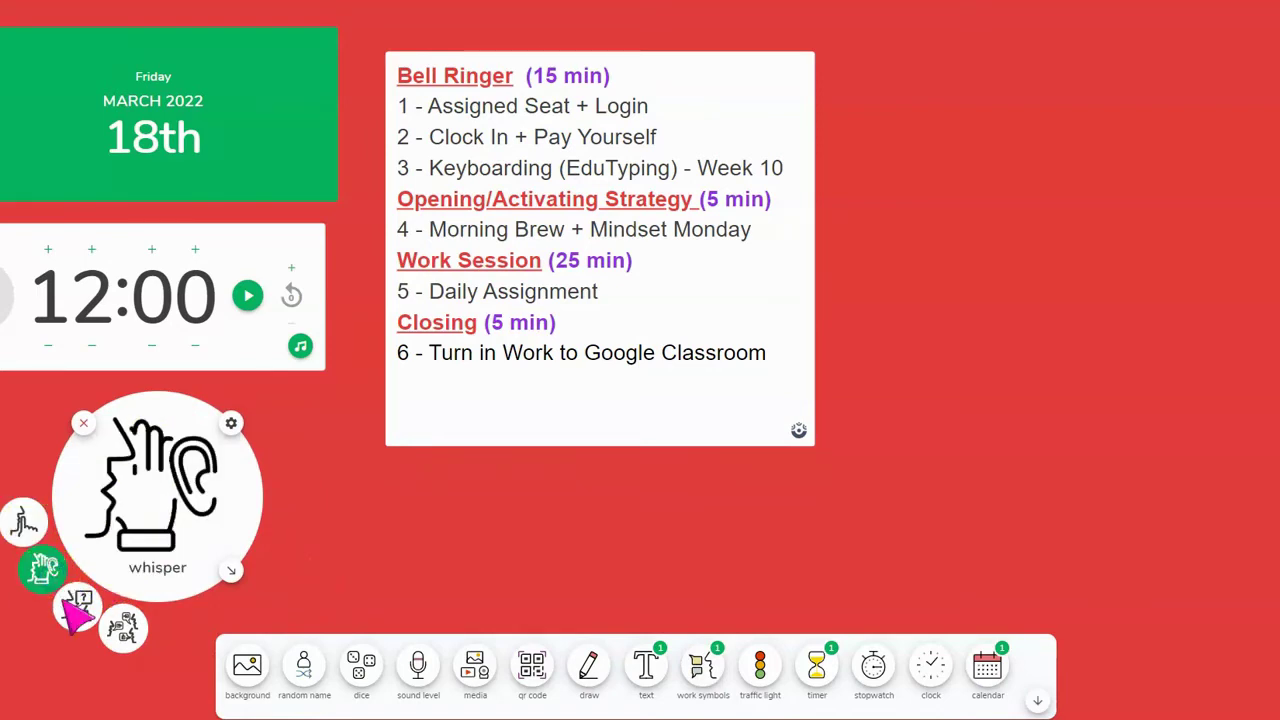
click(78, 604)
click(124, 630)
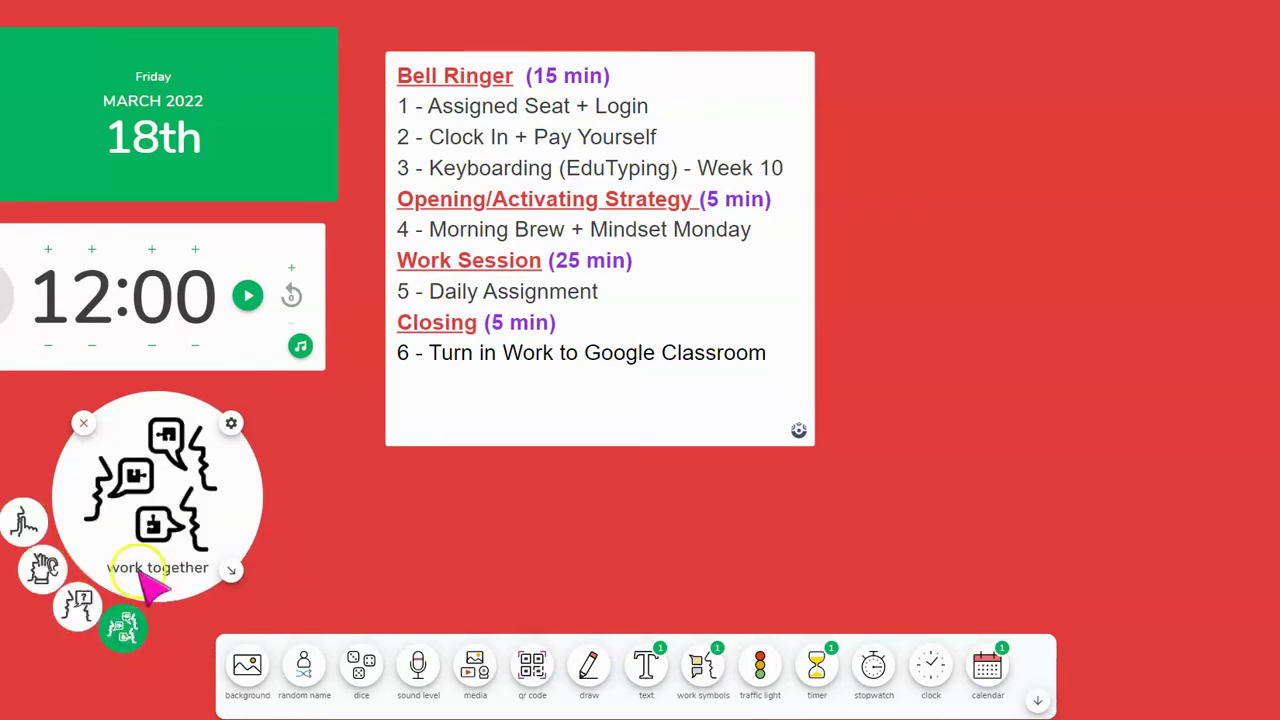
- Move the work symbols widget to the right of the agenda text, view its settings, and remove the widget
drag(168, 532, 1010, 288)
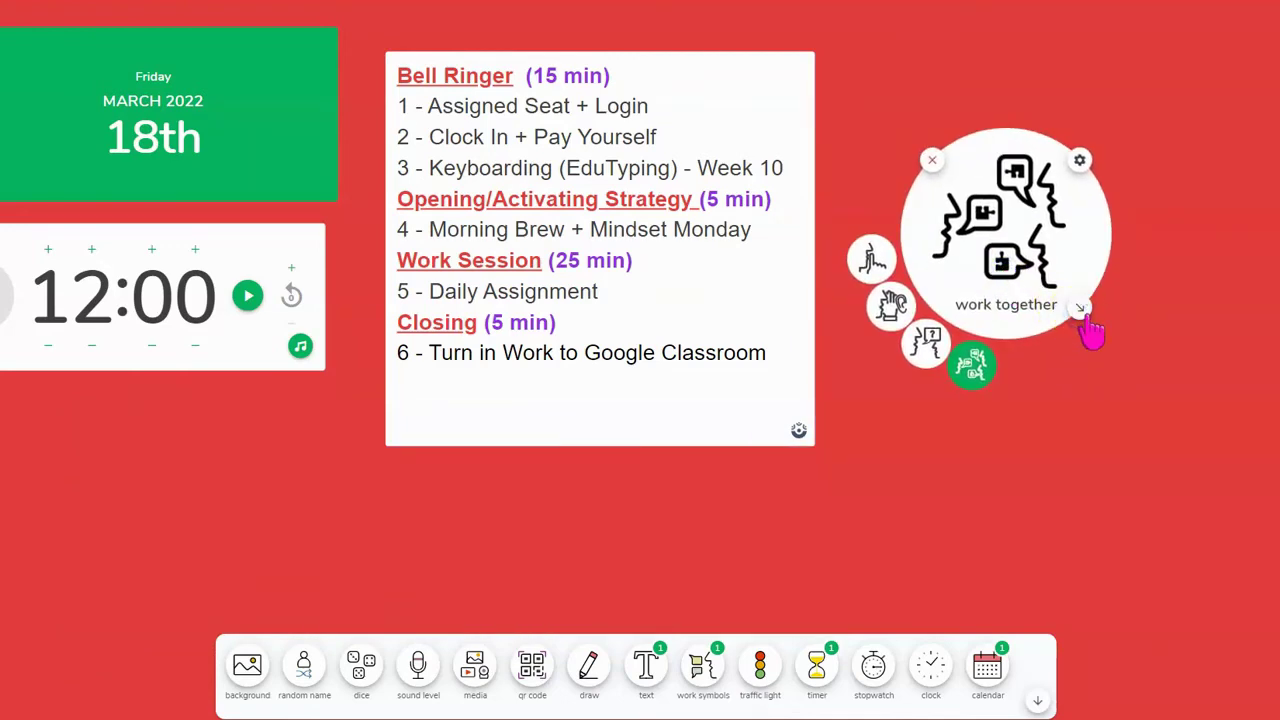
click(1079, 157)
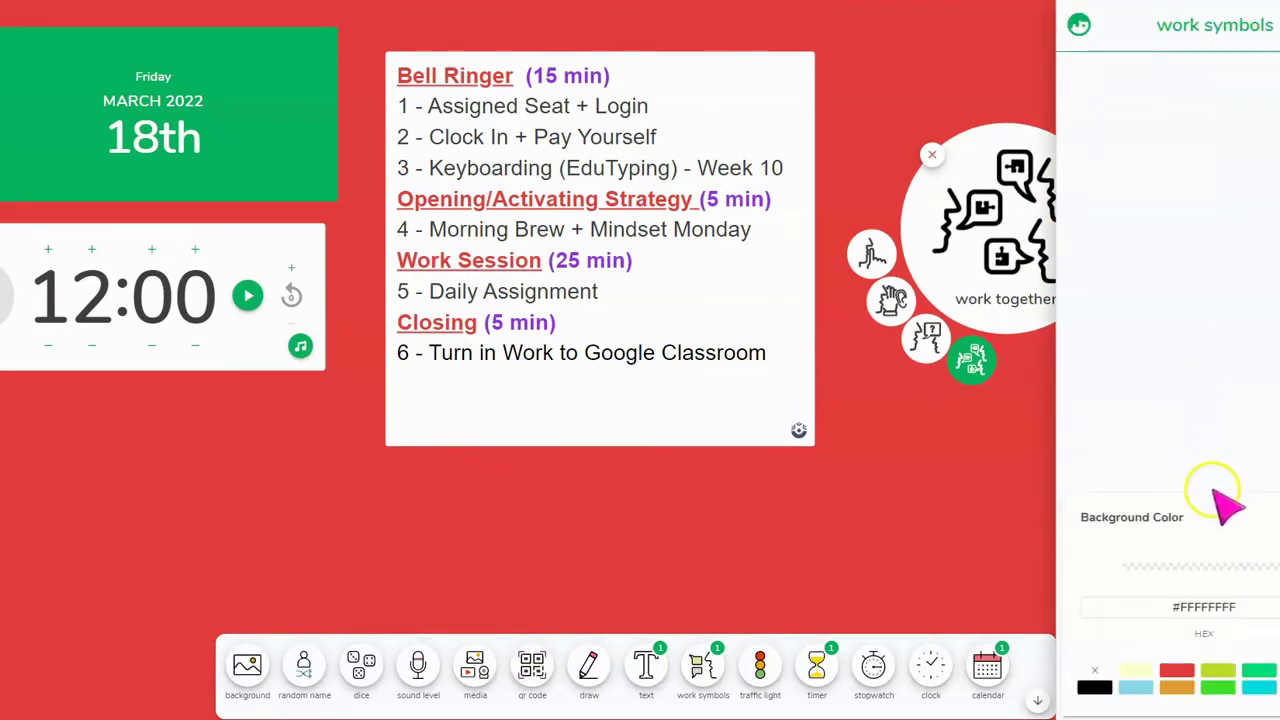
click(931, 155)
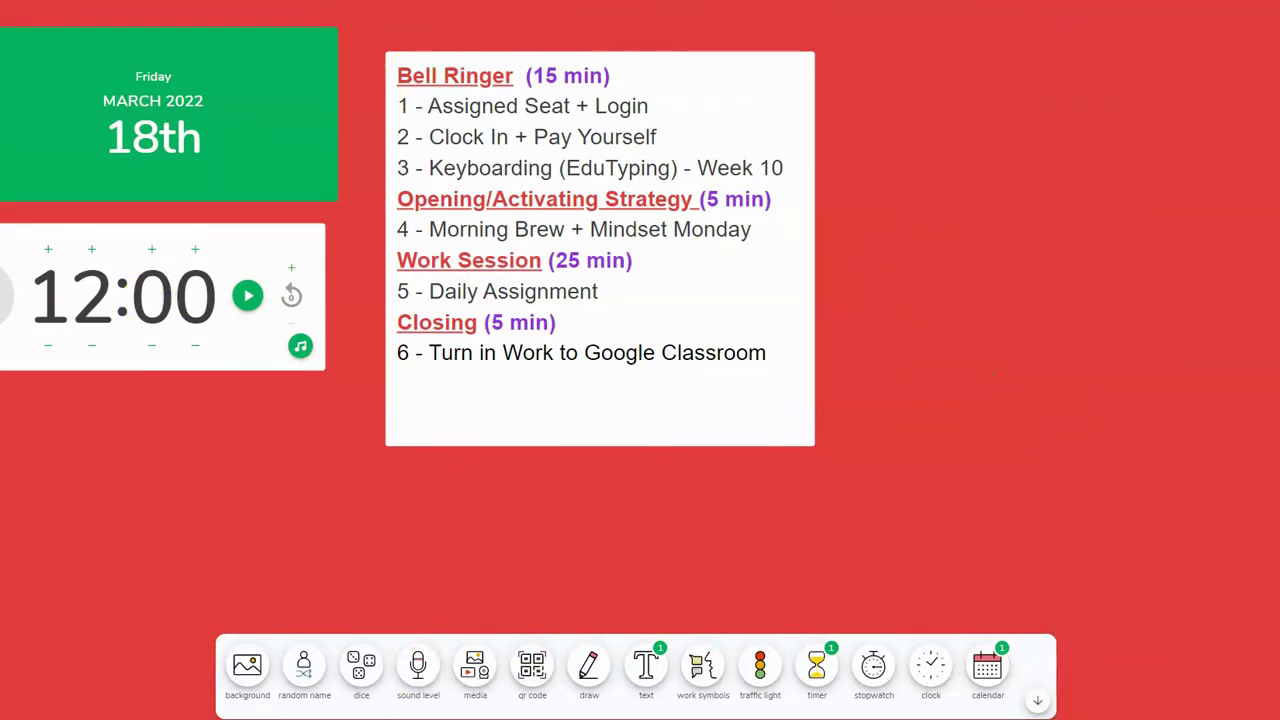
- Add a traffic light widget to the right of the agenda text and switch it to yellow, green and red
click(764, 672)
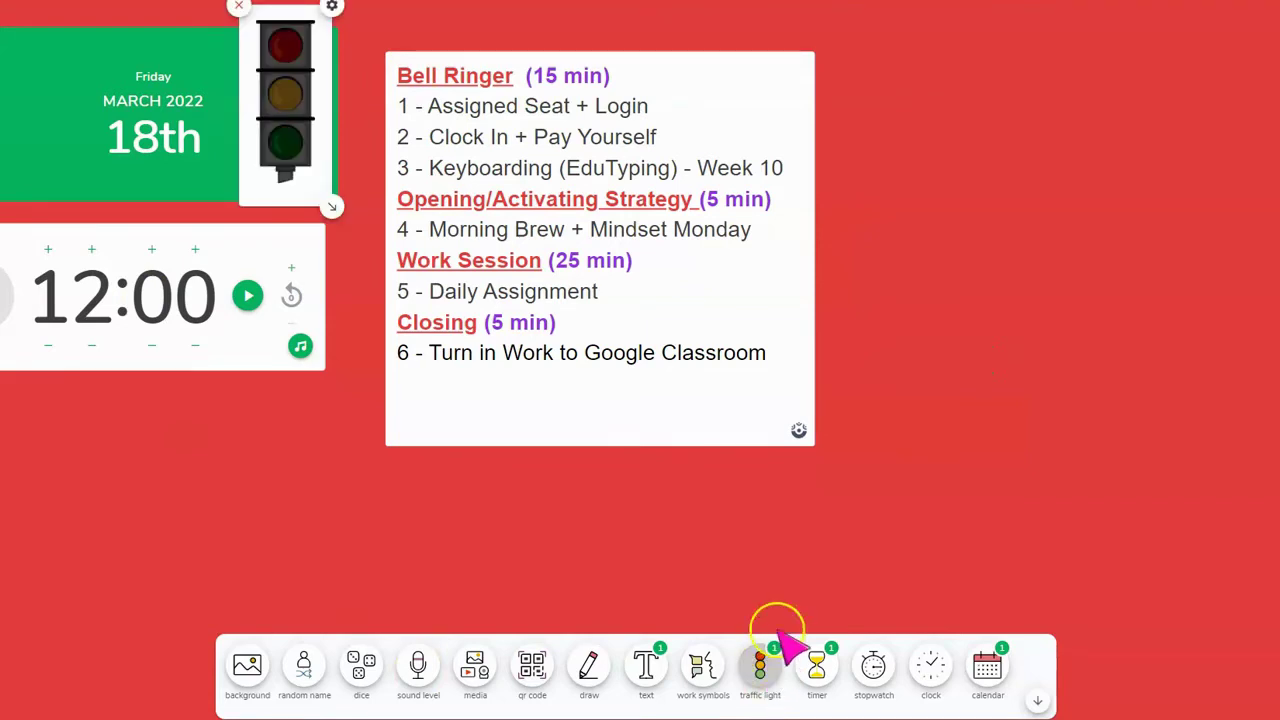
drag(287, 130, 1058, 258)
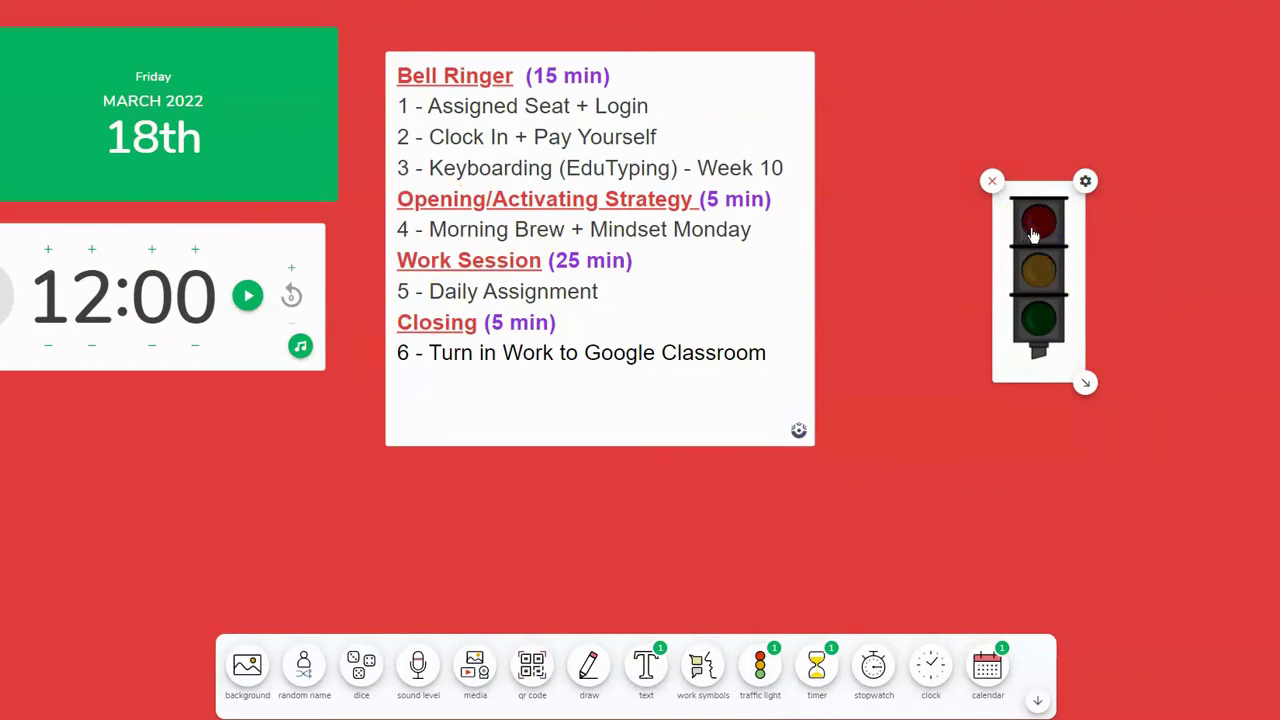
click(1040, 278)
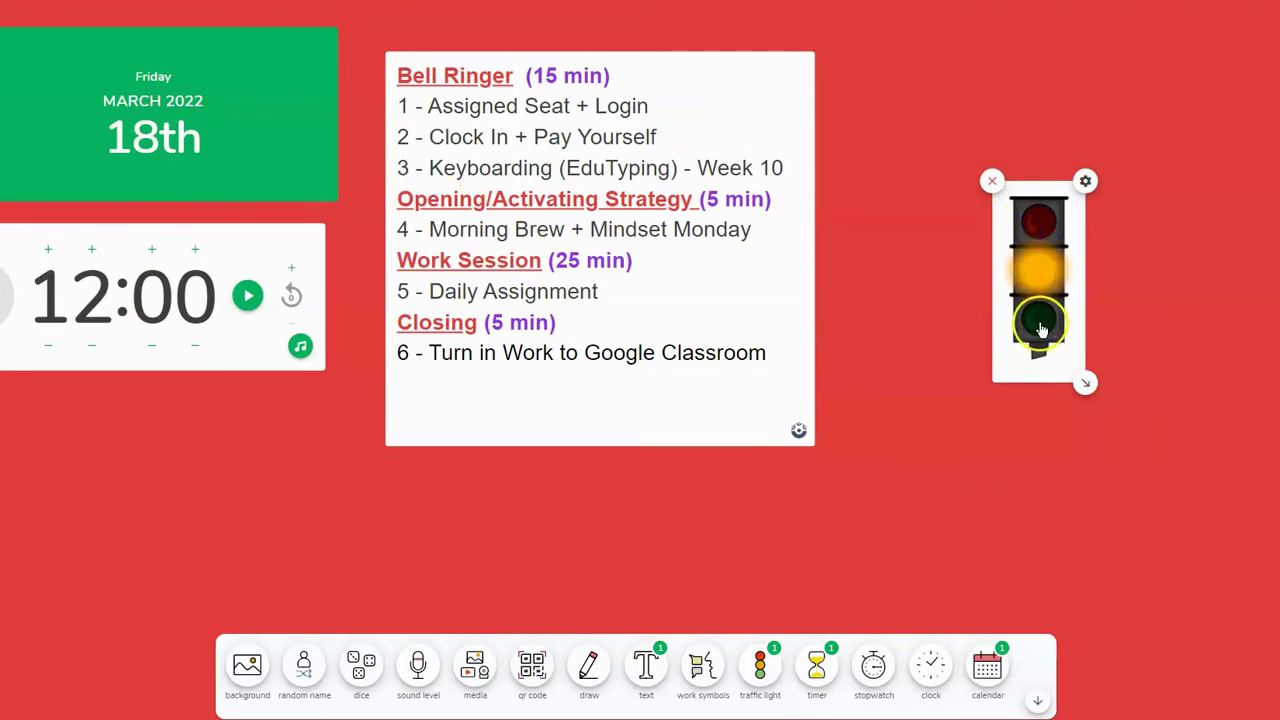
click(1040, 322)
click(1037, 222)
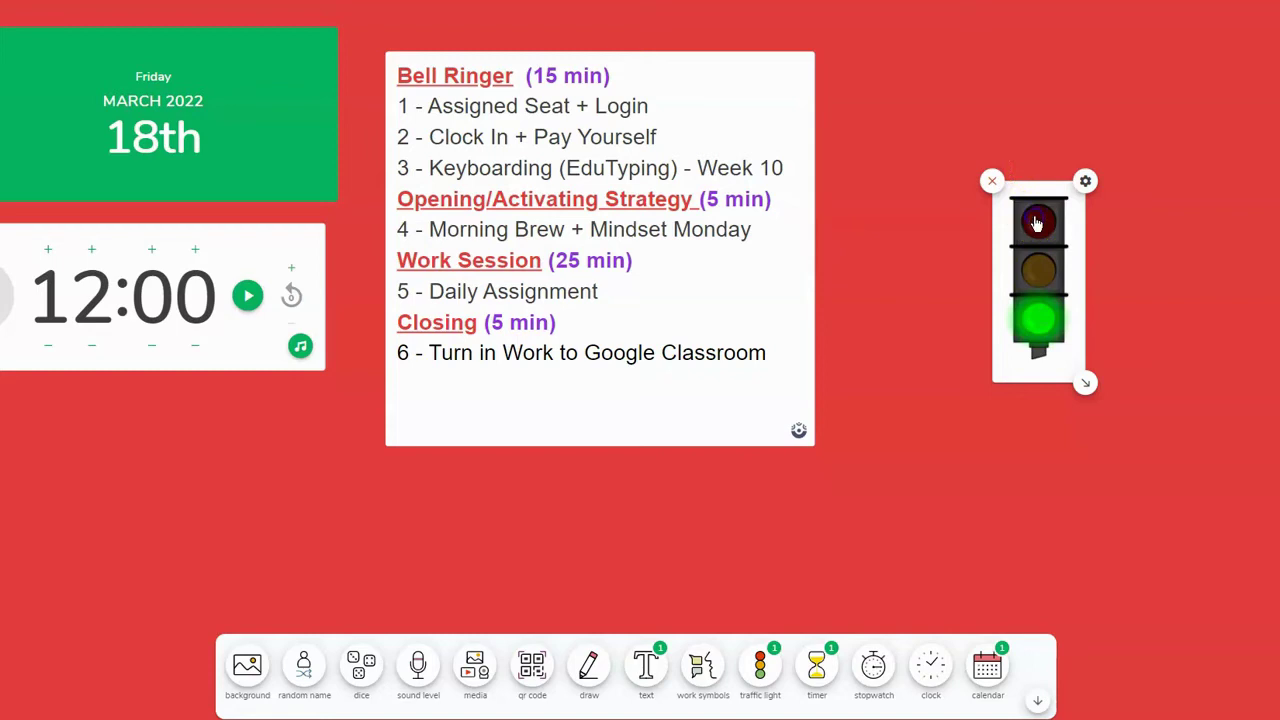
- Try adding a second timer, and remove both that timer and the traffic light widget
click(828, 674)
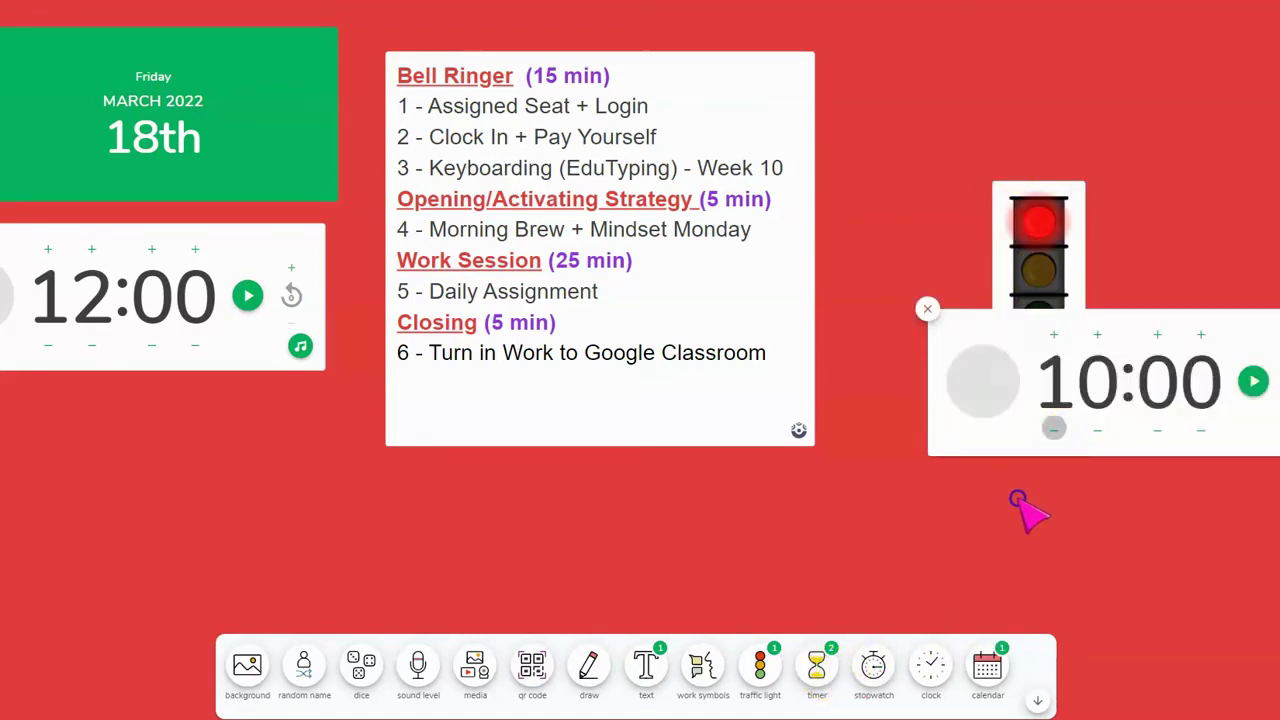
click(927, 309)
click(1020, 222)
click(994, 182)
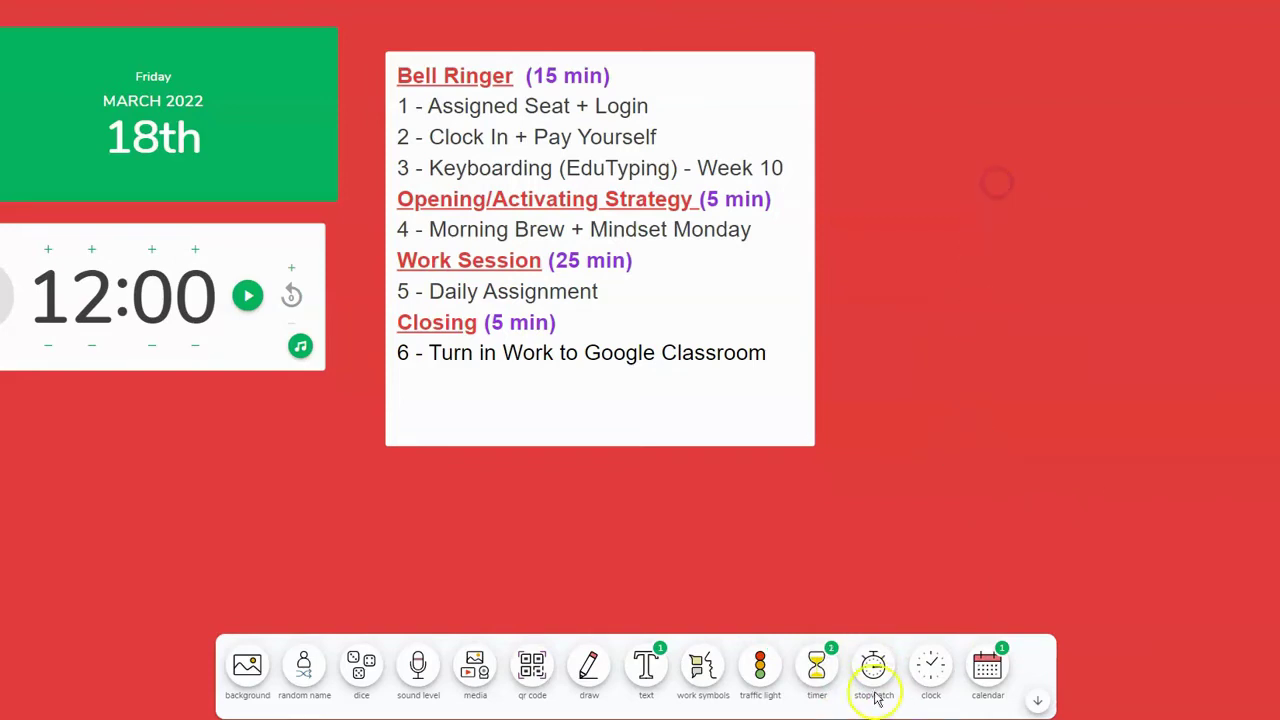
- Add a stopwatch and a clock widget, placing the clock right of the agenda text and the stopwatch below it
click(874, 670)
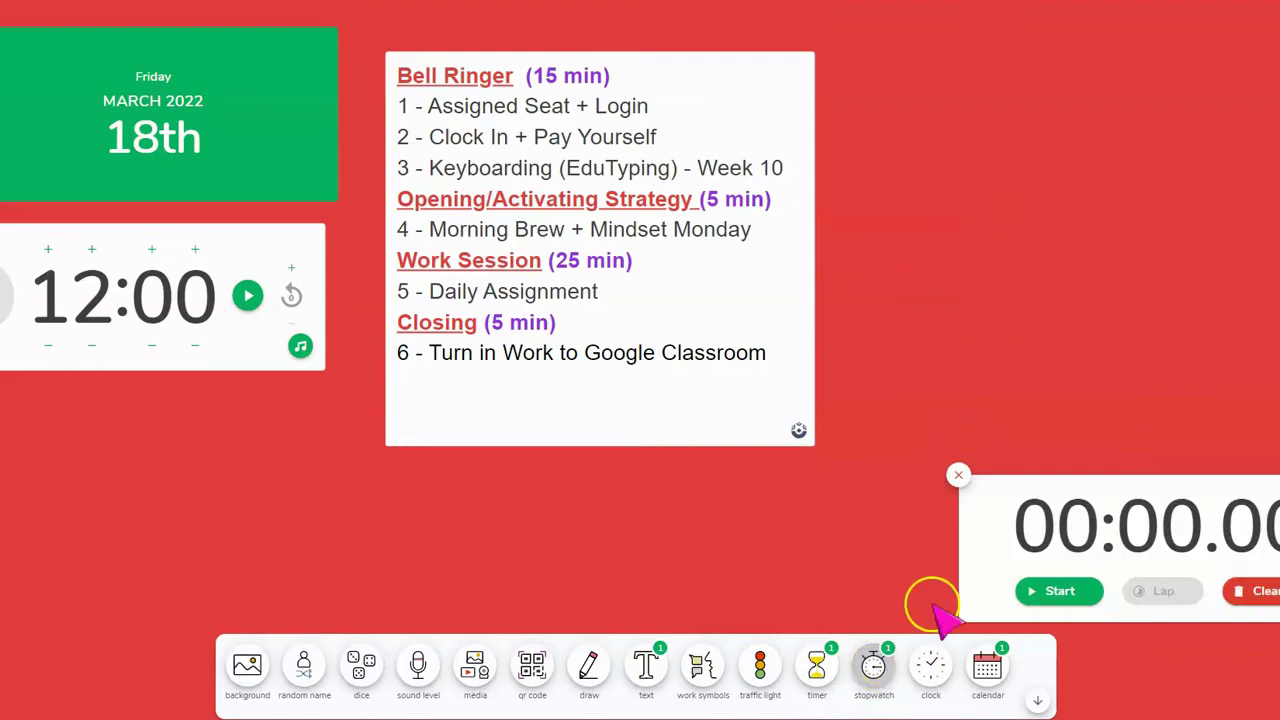
drag(951, 531, 908, 500)
click(944, 688)
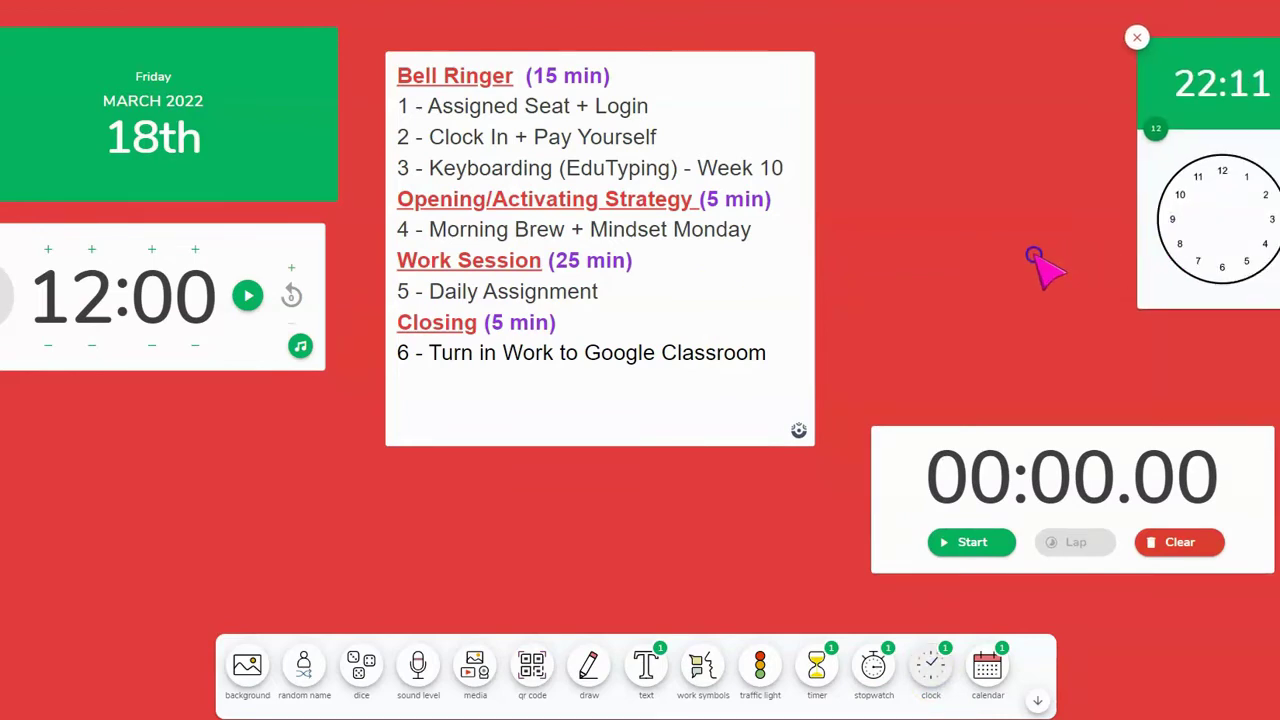
drag(1251, 58, 1148, 80)
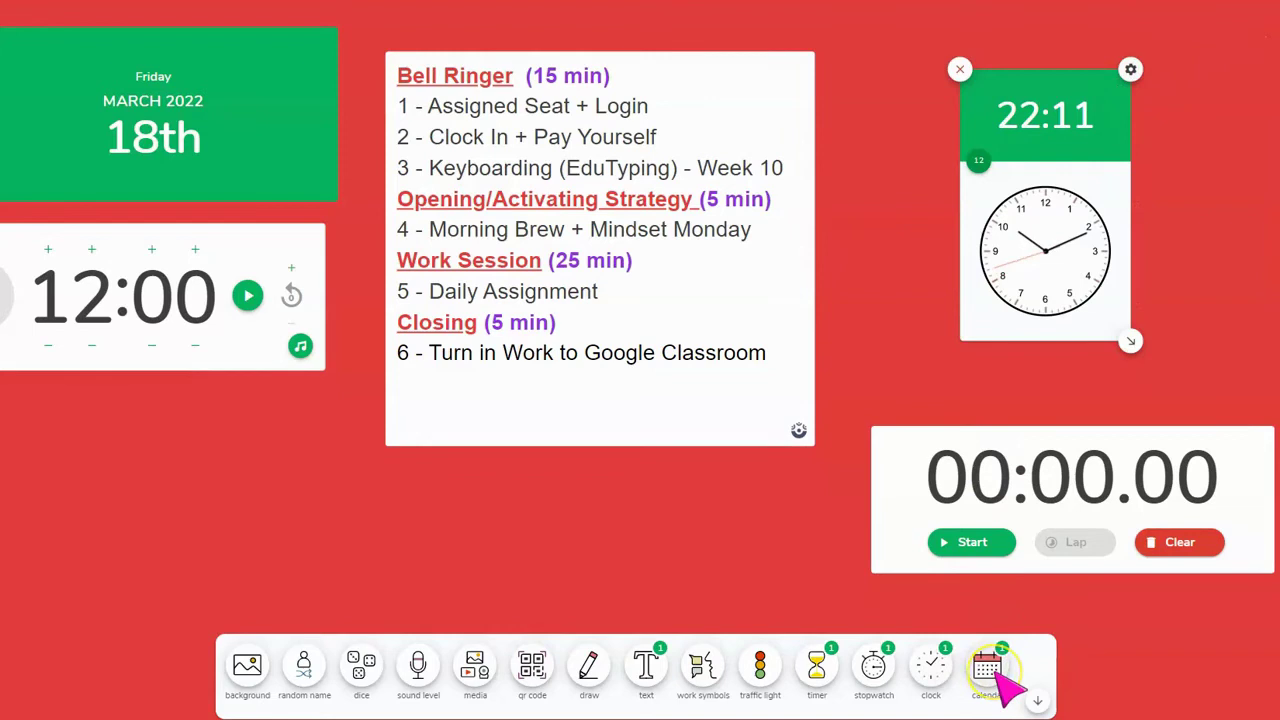
- Return to the My screens overview and open the Personalize settings with the uploaded pictures
click(482, 480)
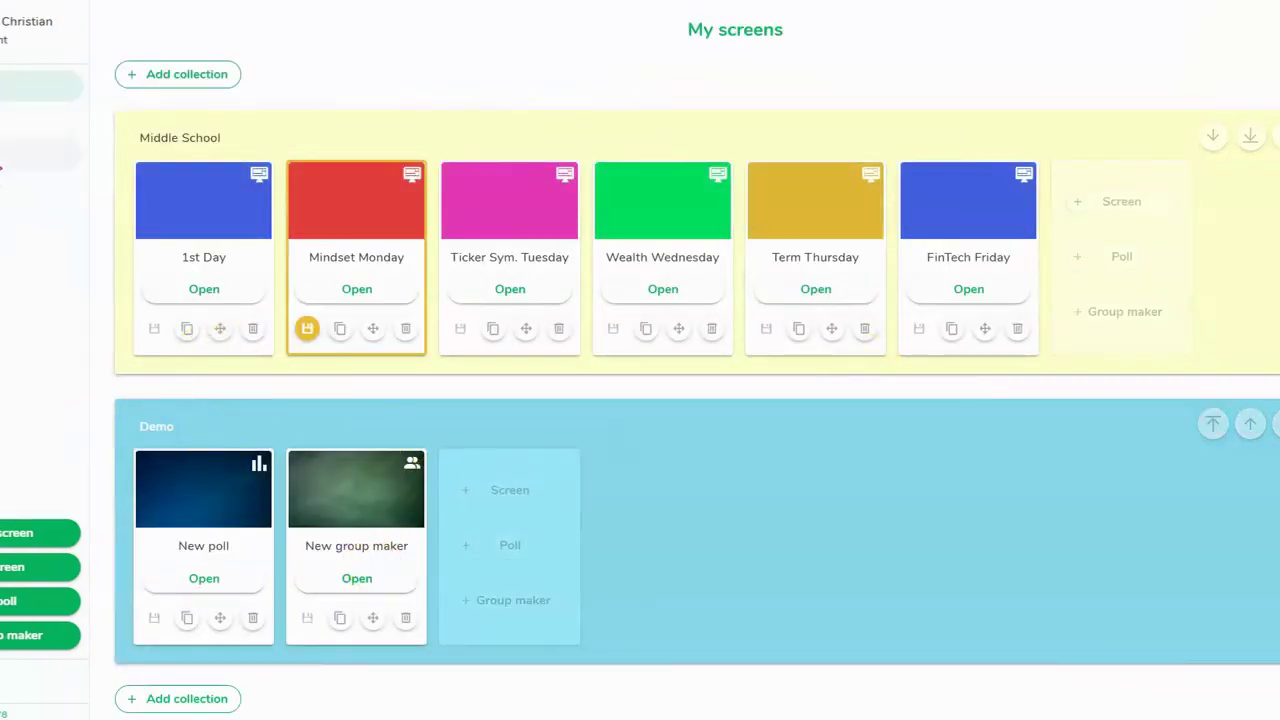
click(4, 124)
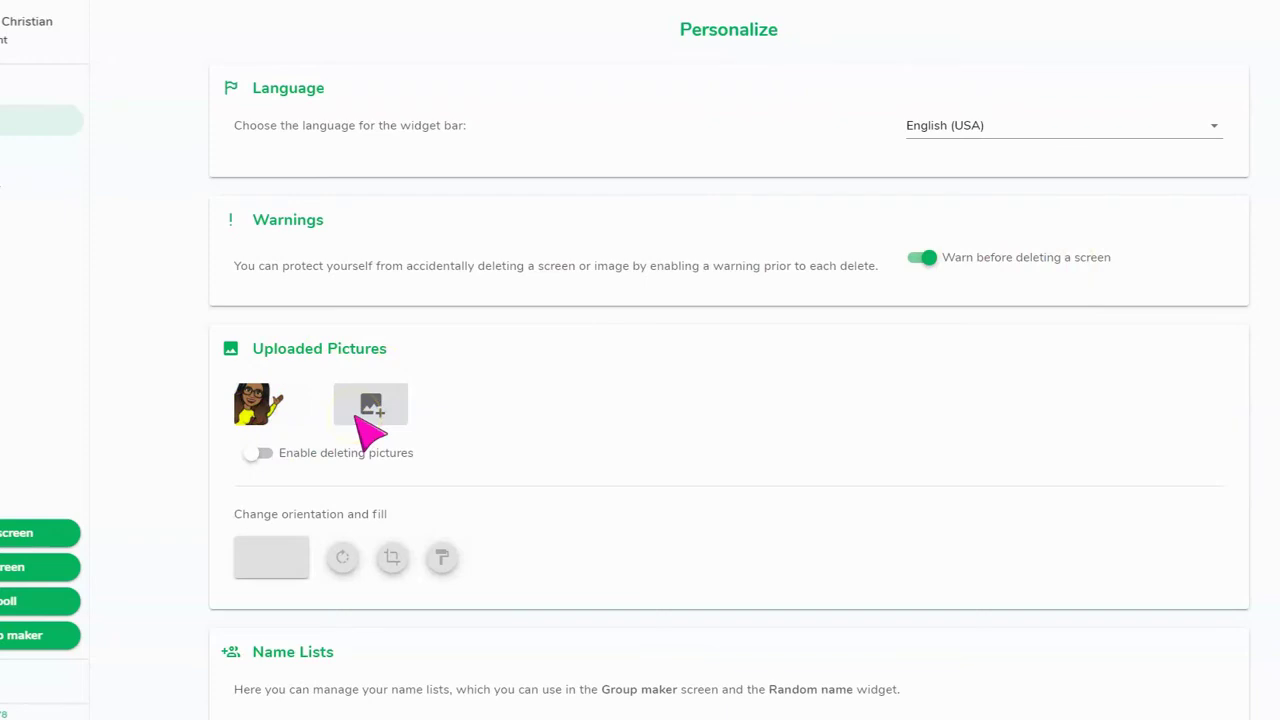
click(375, 422)
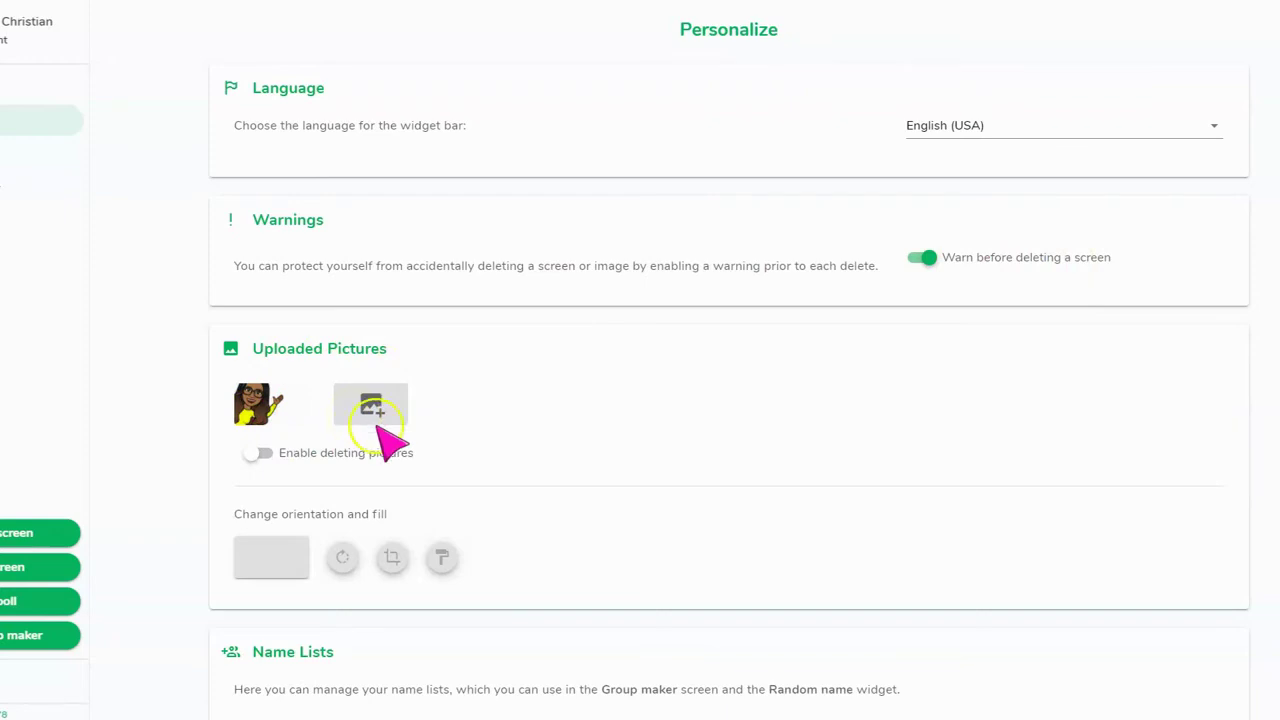
- Create a new name list in the Name Lists section and title it "1st block"
scroll(378, 425, down, 3)
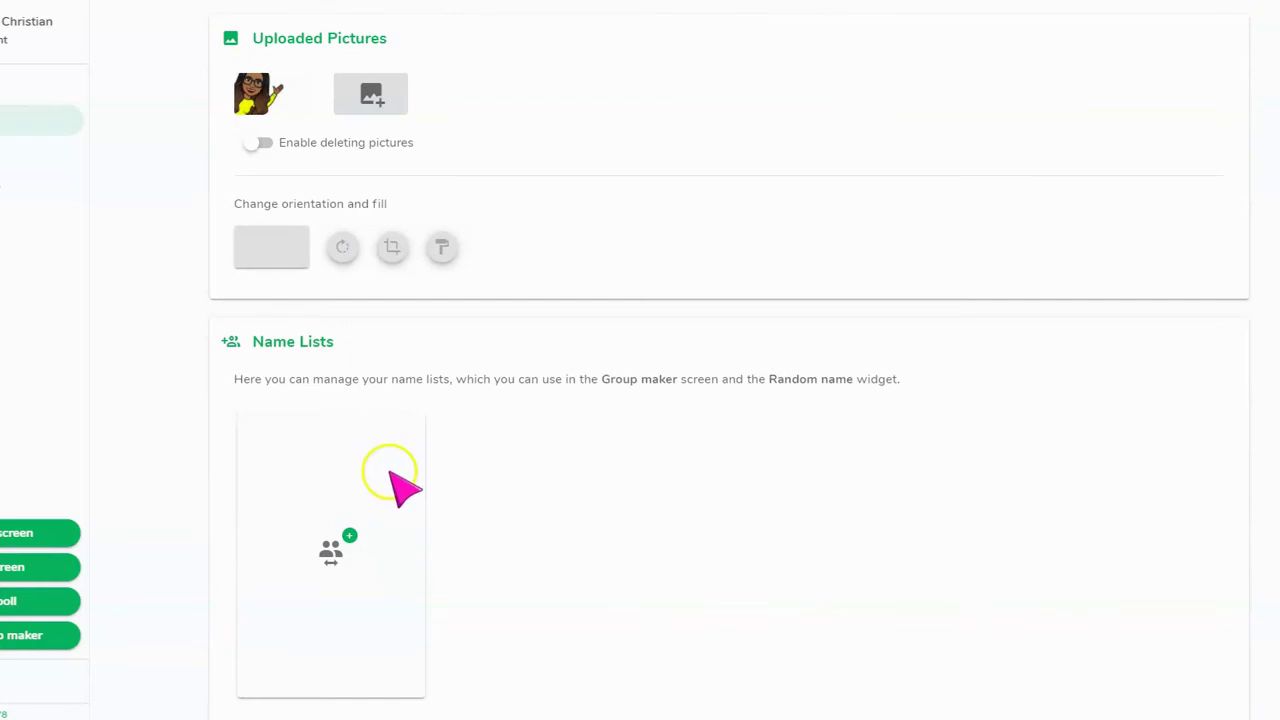
scroll(360, 430, down, 2)
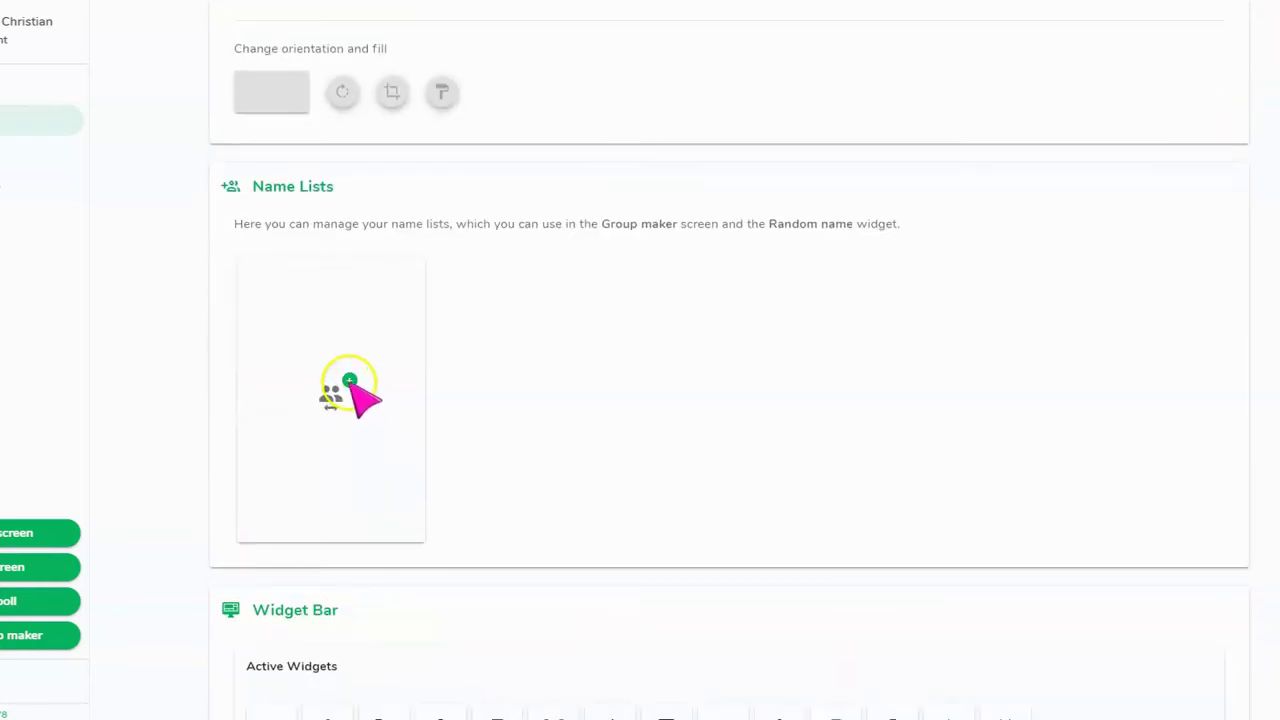
click(350, 382)
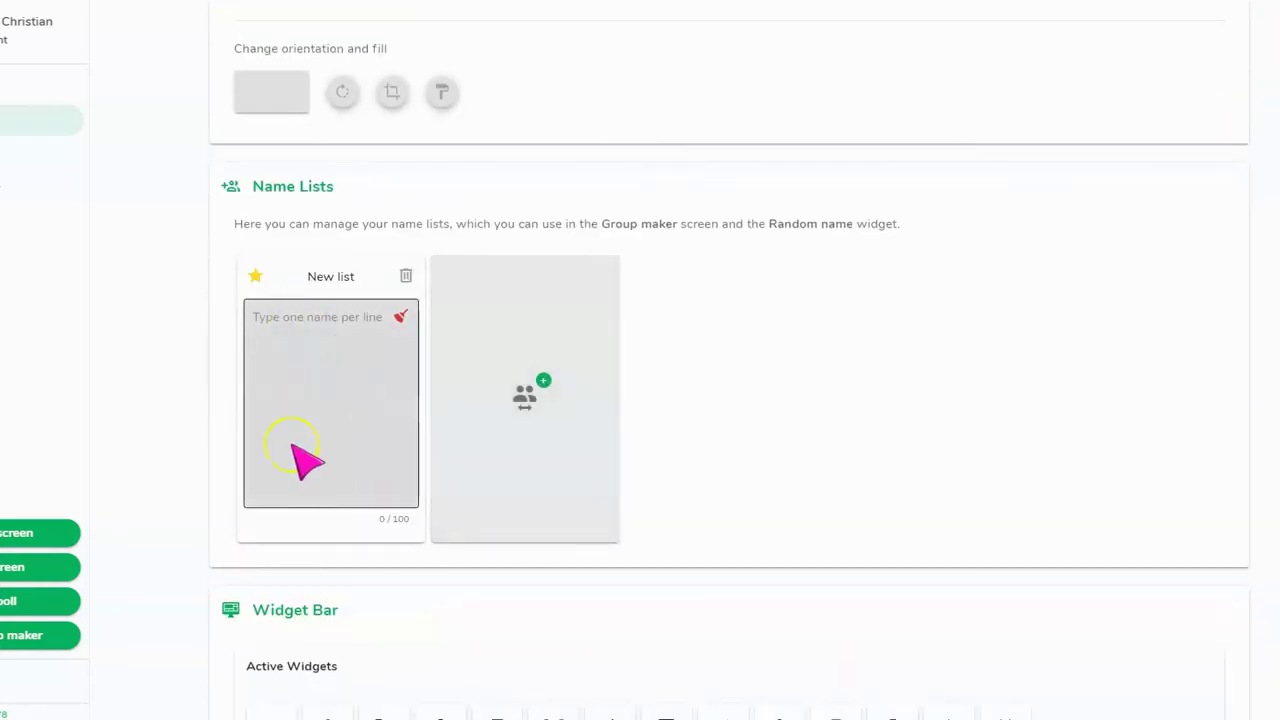
click(323, 281)
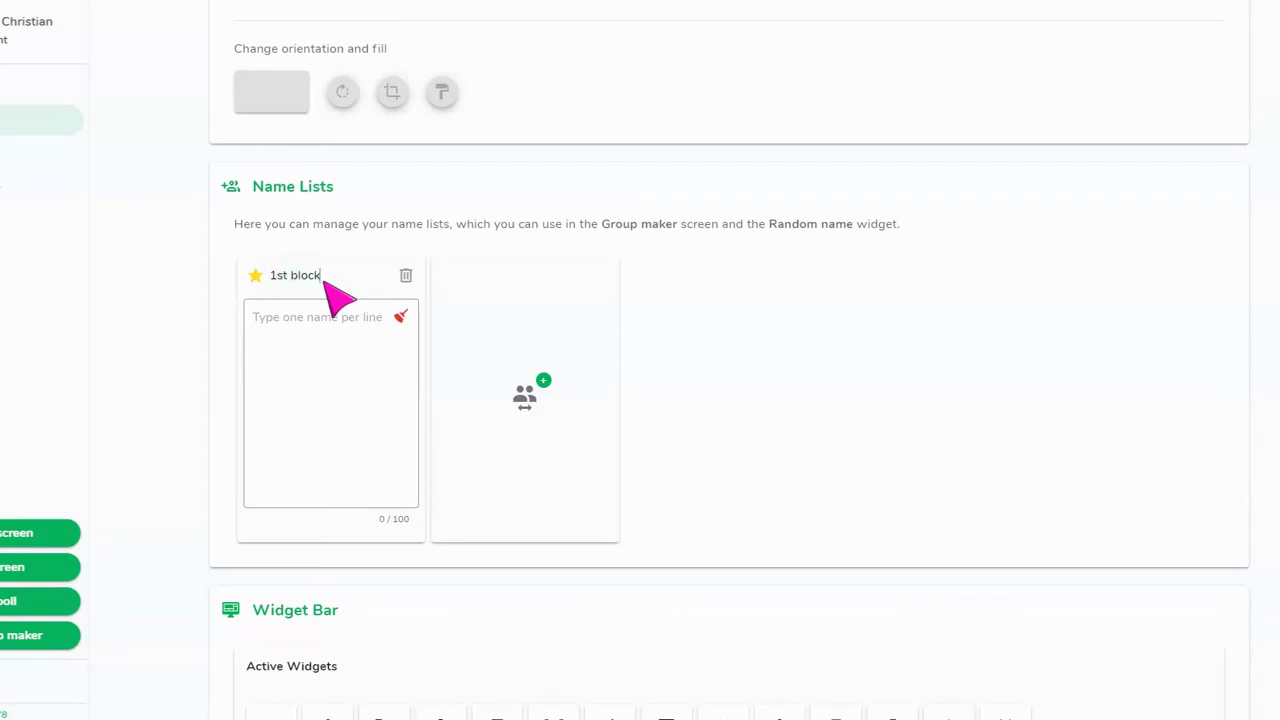
click(640, 451)
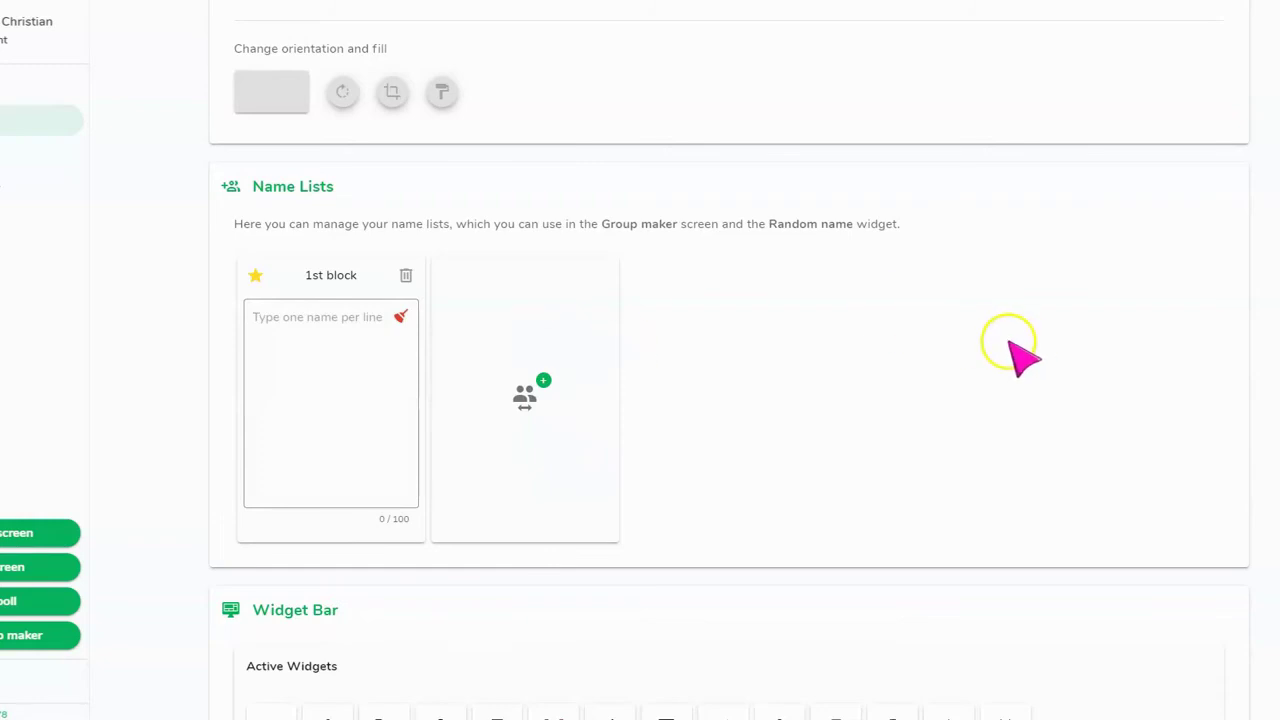
scroll(534, 423, down, 3)
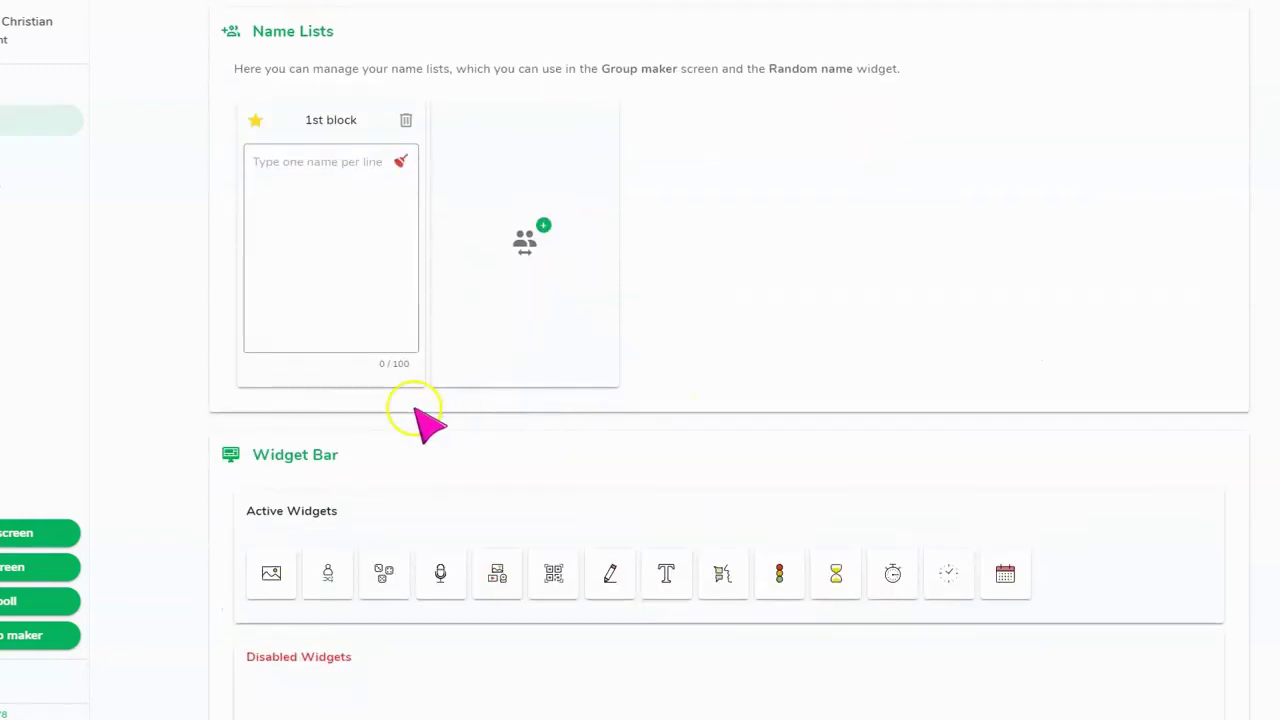
- Try hiding the widget counters in the Widget Bar settings, and switch them back on
scroll(400, 470, down, 2)
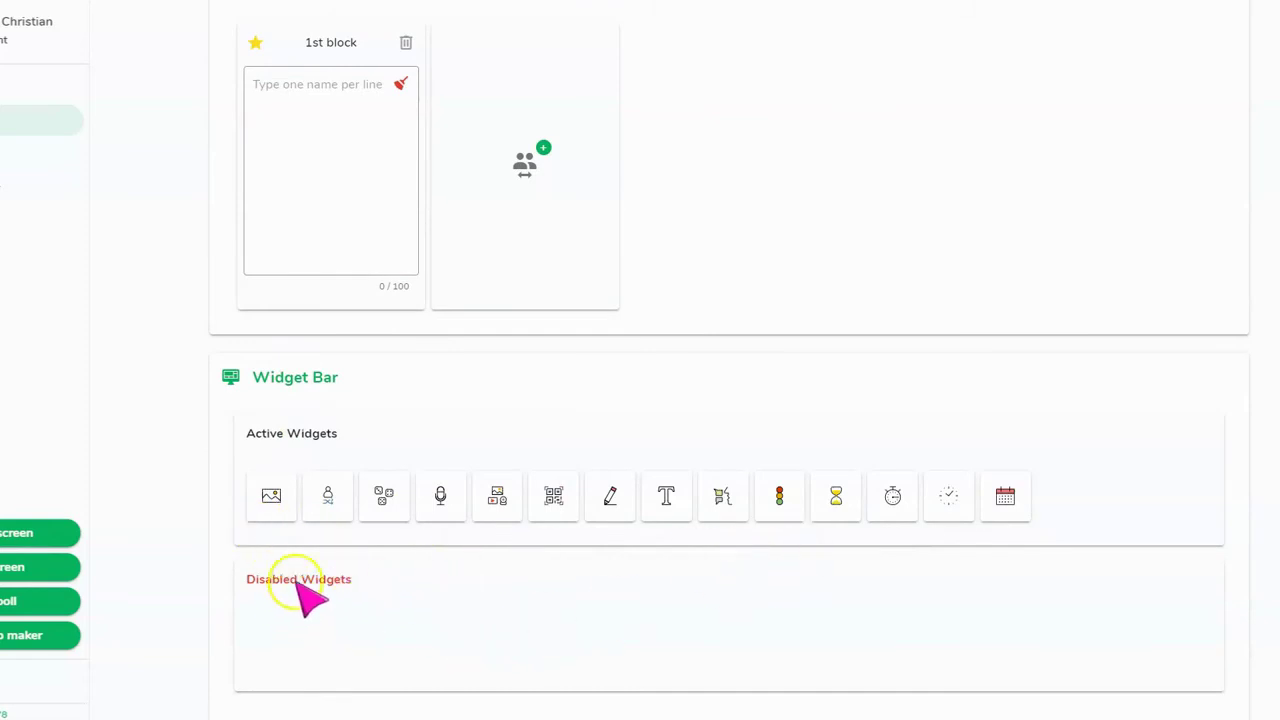
scroll(943, 586, down, 2)
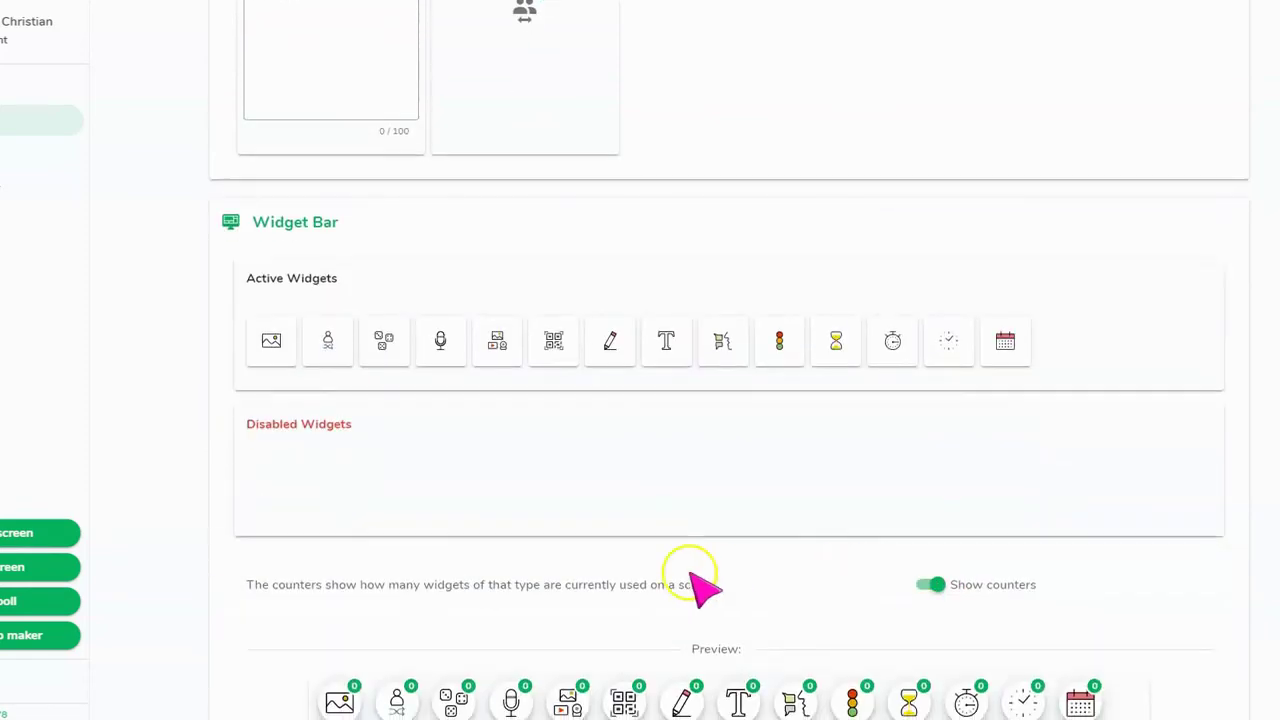
scroll(690, 578, down, 1)
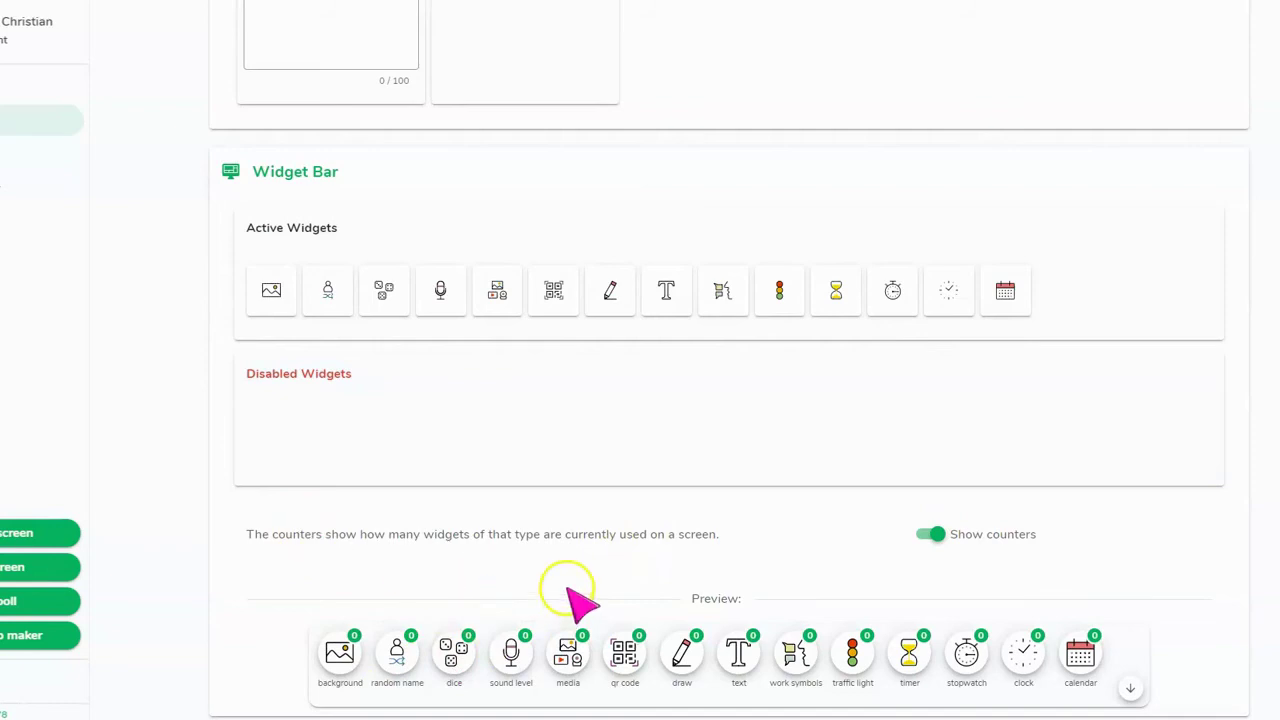
click(931, 538)
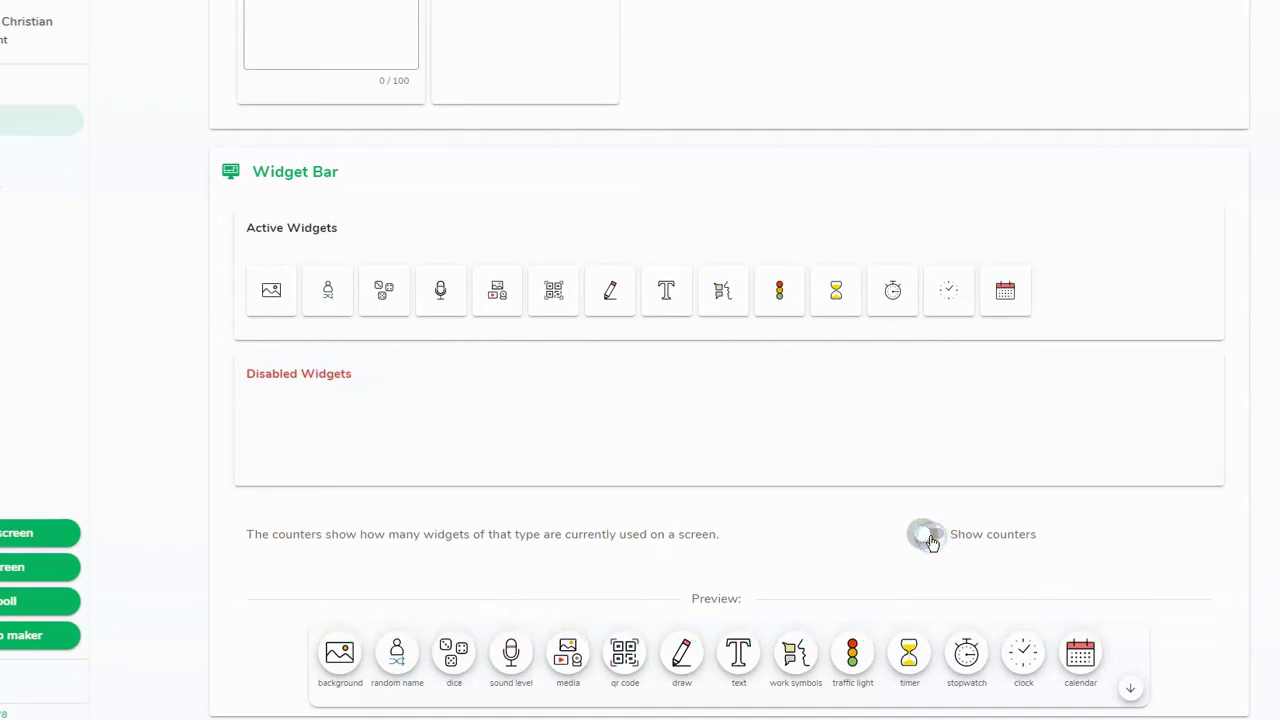
click(931, 538)
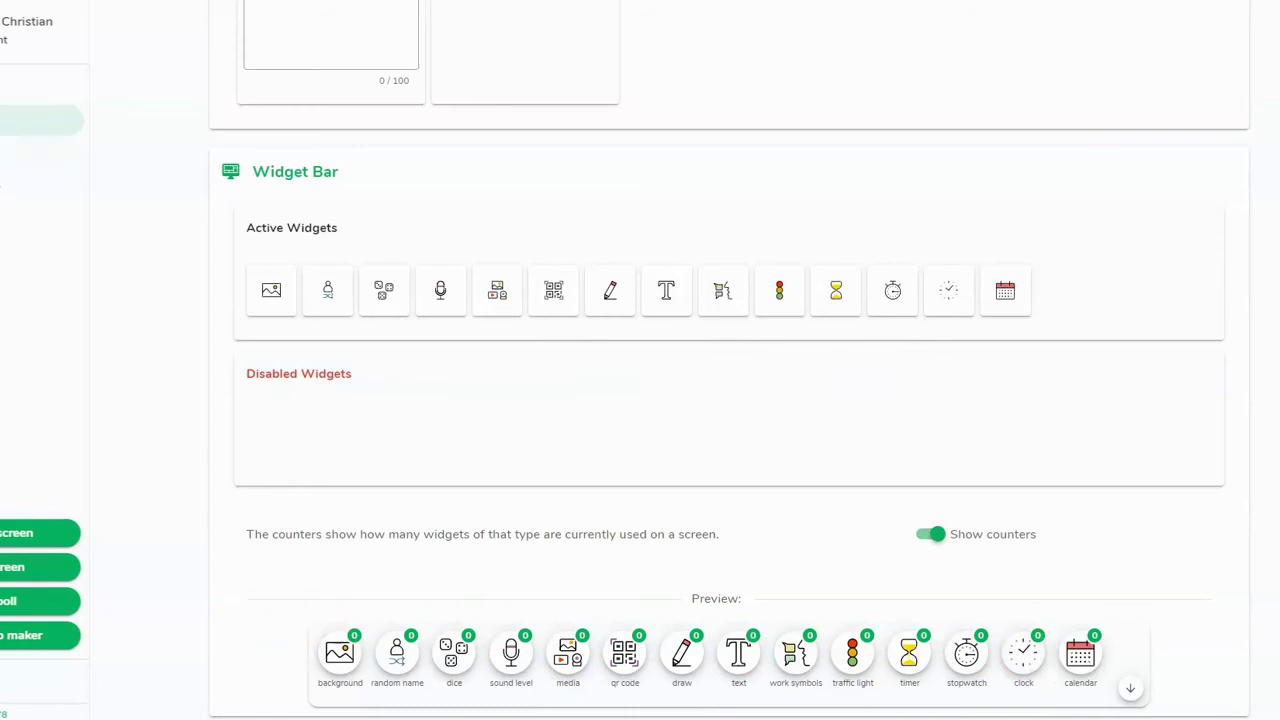
- Return to My screens and examine the New poll and New group maker screens in the Demo collection
click(4, 32)
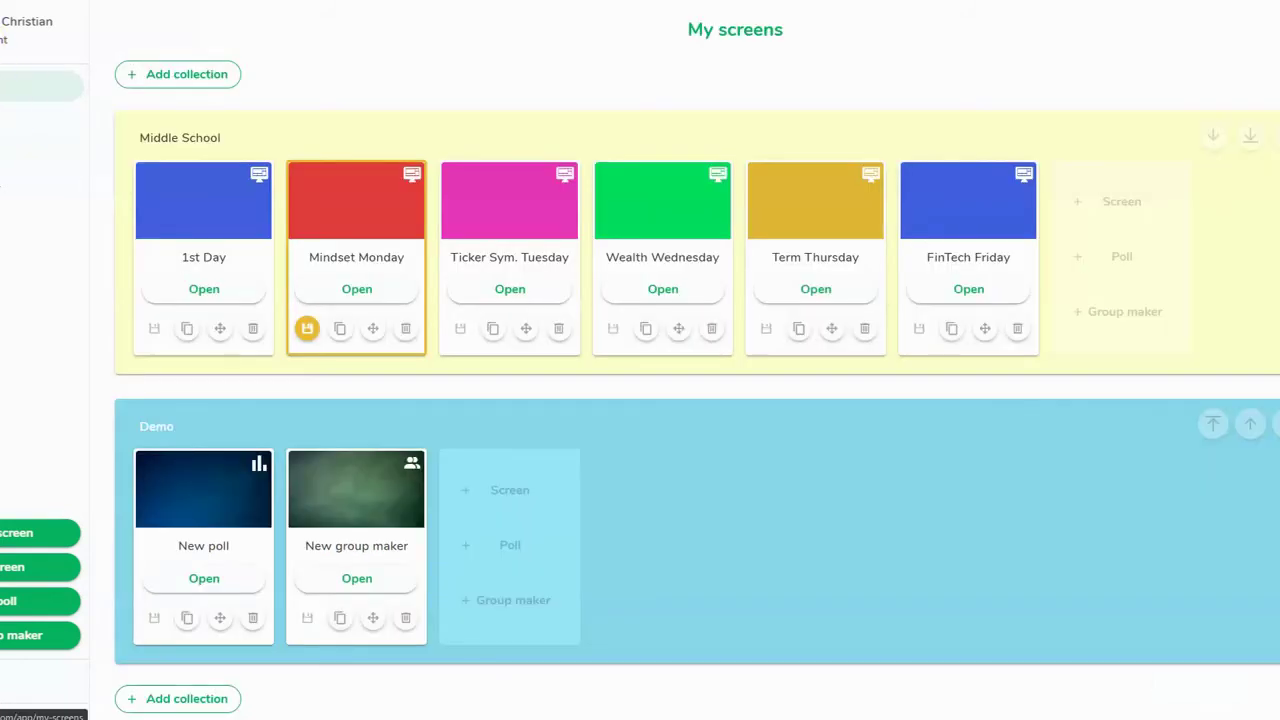
click(240, 576)
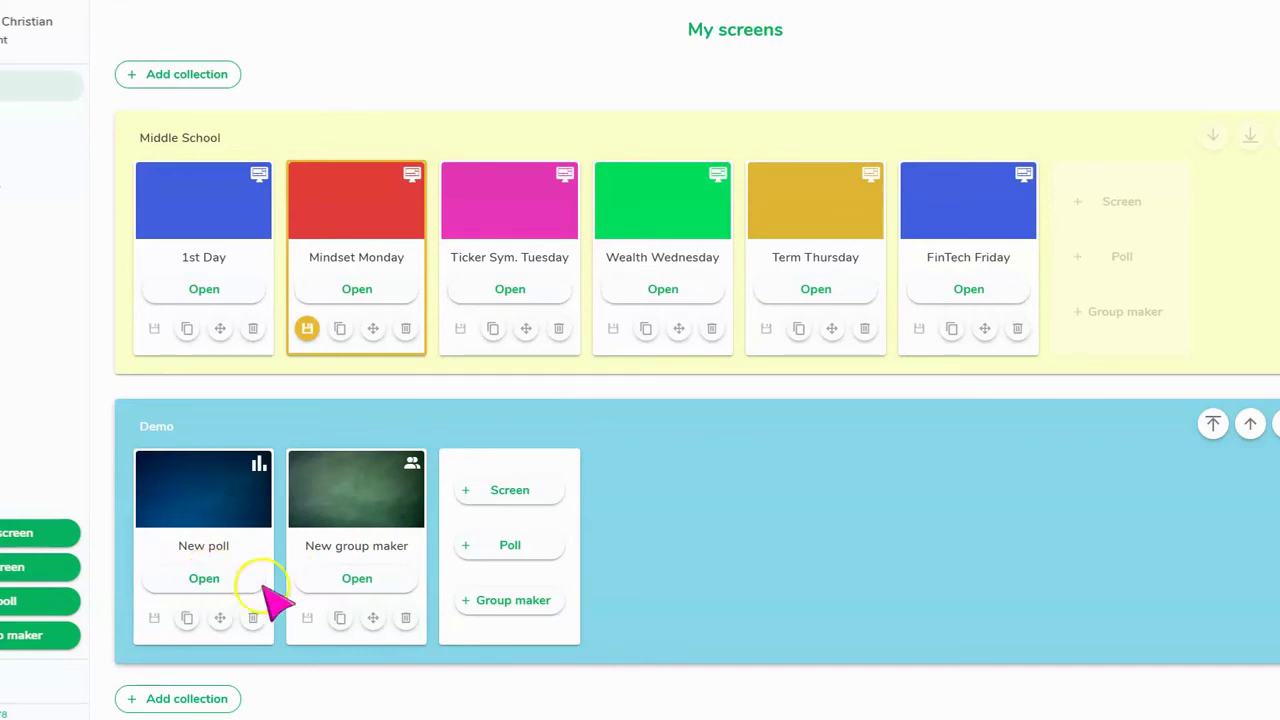
click(198, 588)
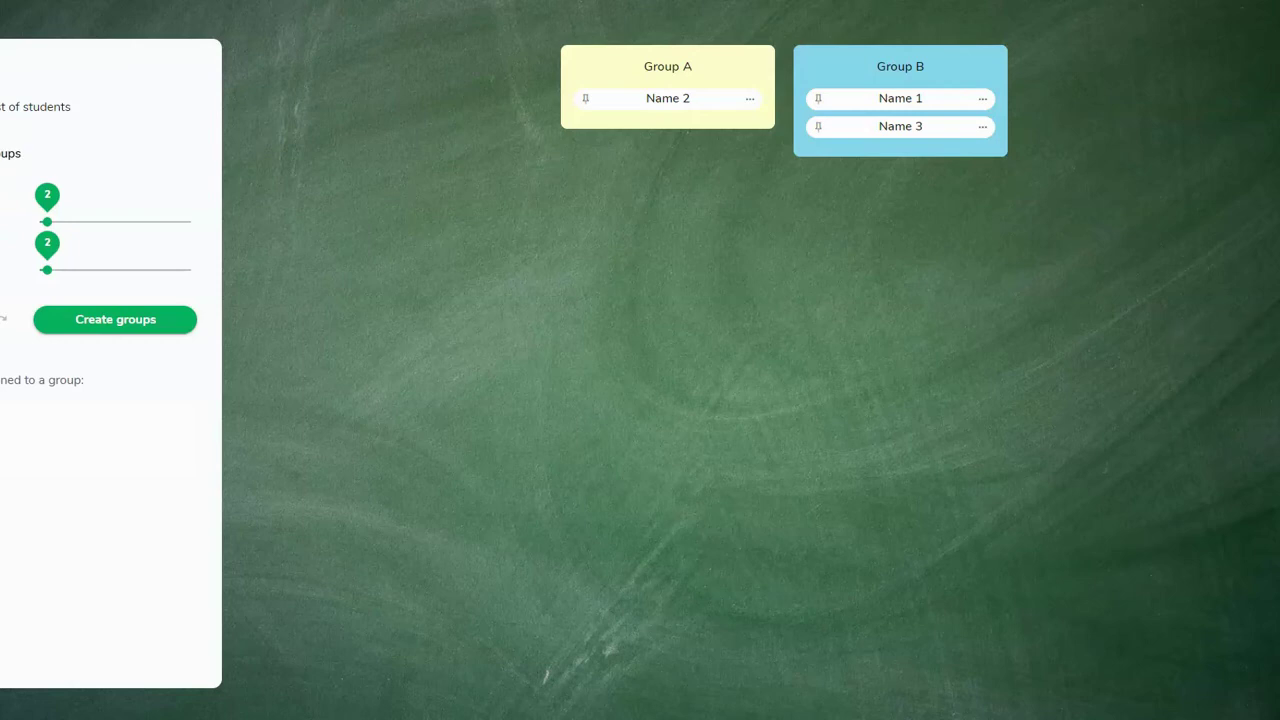
scroll(640, 360, down, 1)
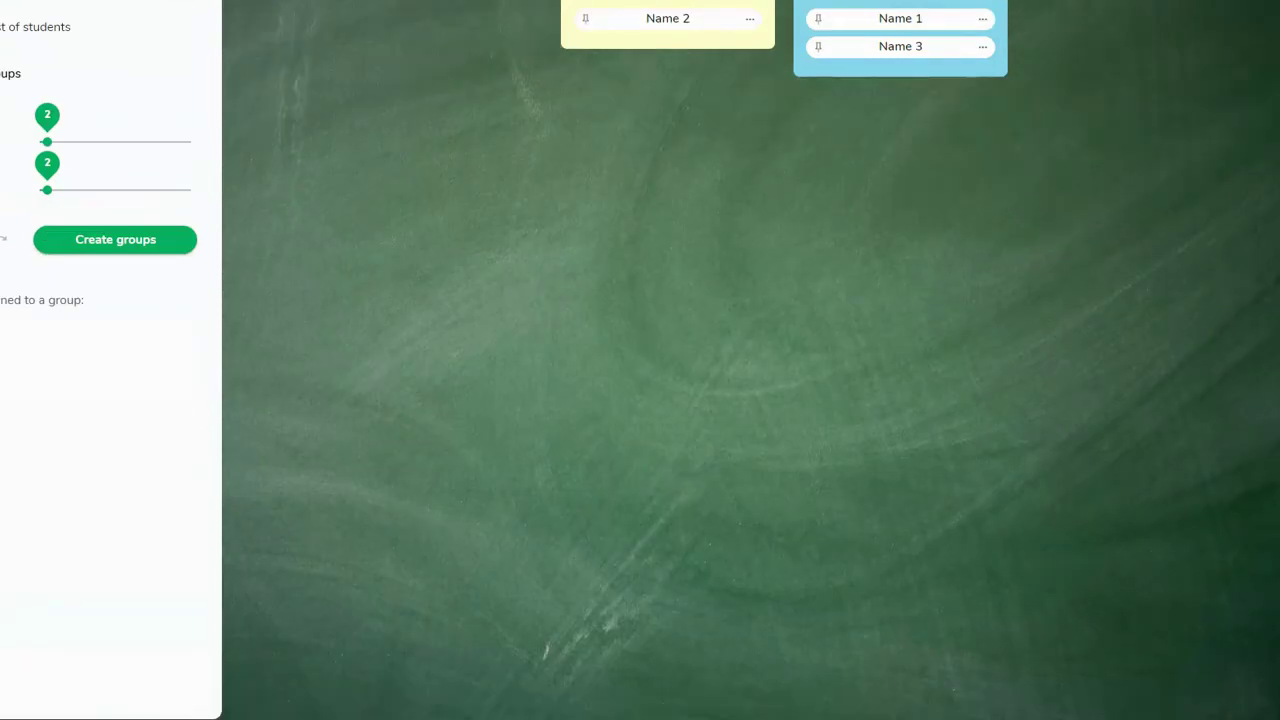
scroll(1250, 420, up, 1)
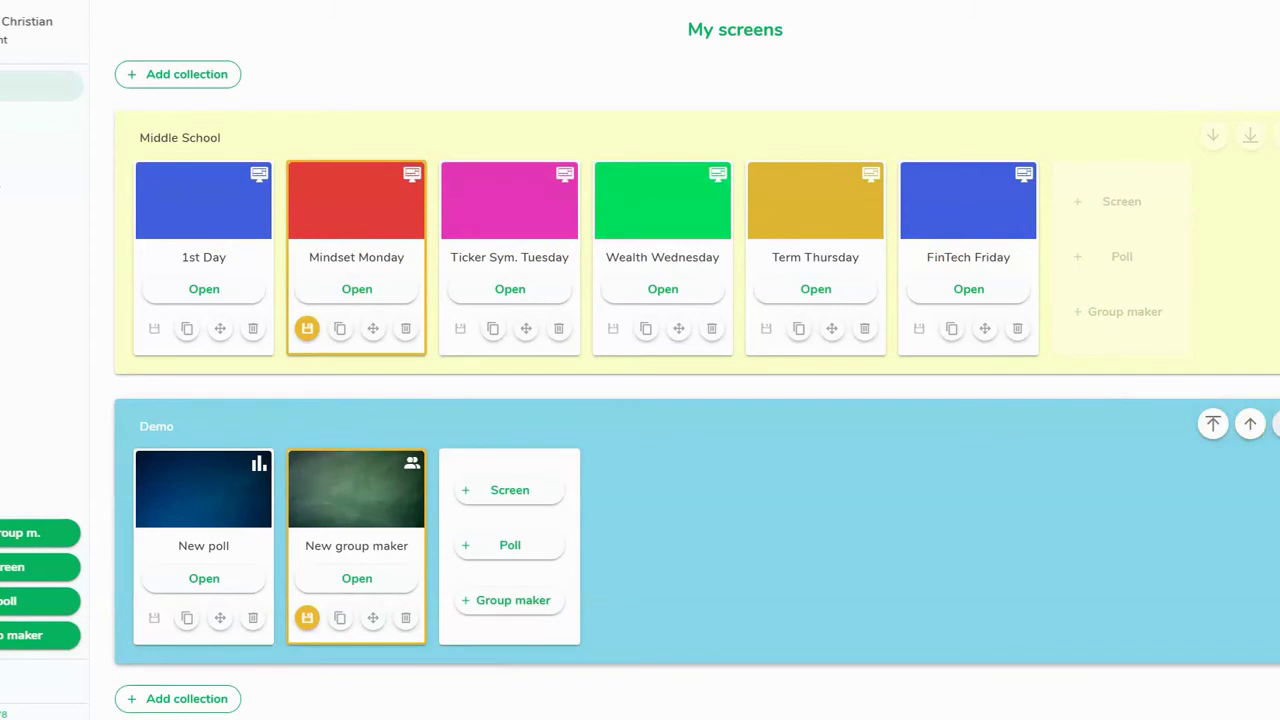
- Try pale yellow as the Demo collection's color, and set it back to light blue
mouse_move(1272, 424)
click(1222, 460)
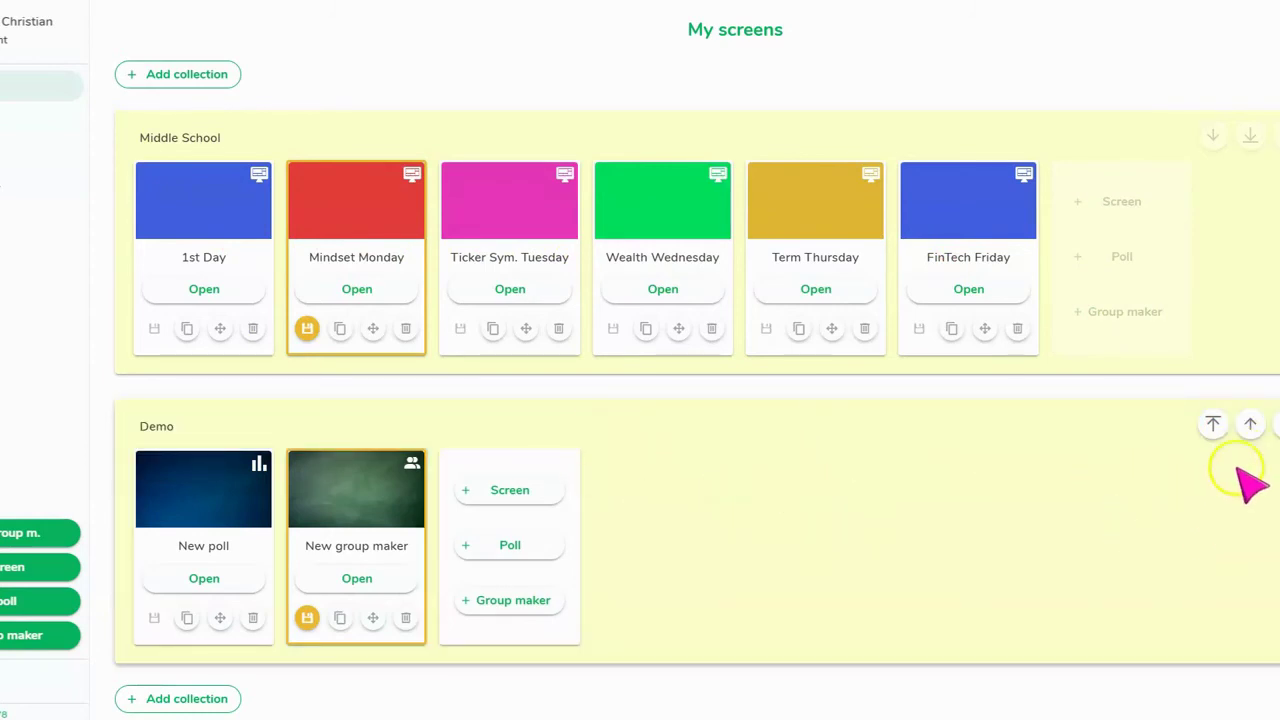
mouse_move(1250, 425)
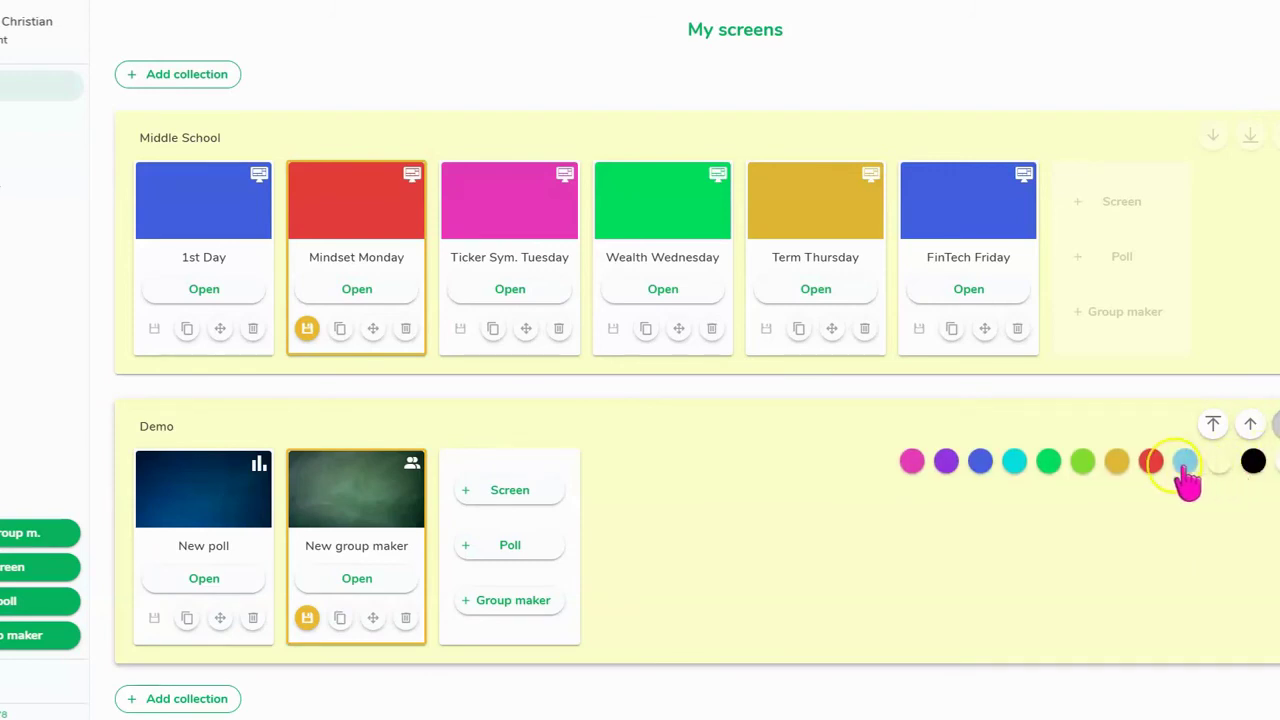
click(1185, 462)
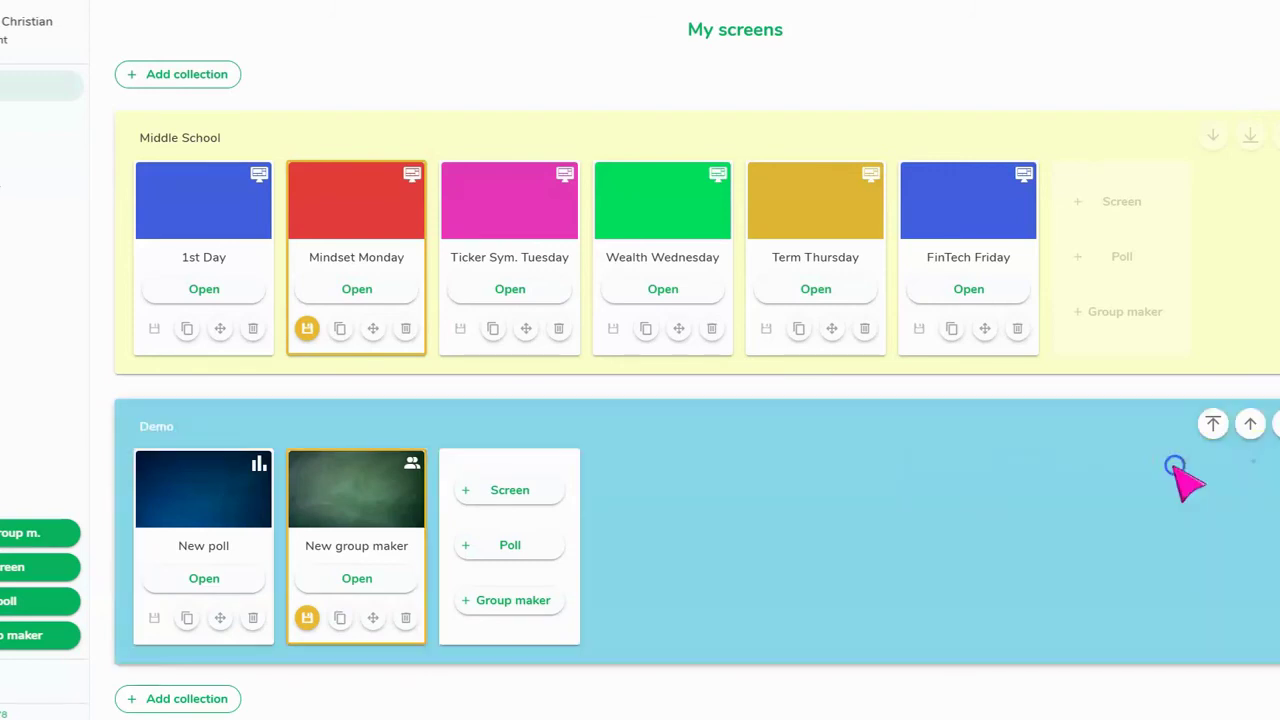
- Add a new collection below the Demo collection on My screens
click(160, 700)
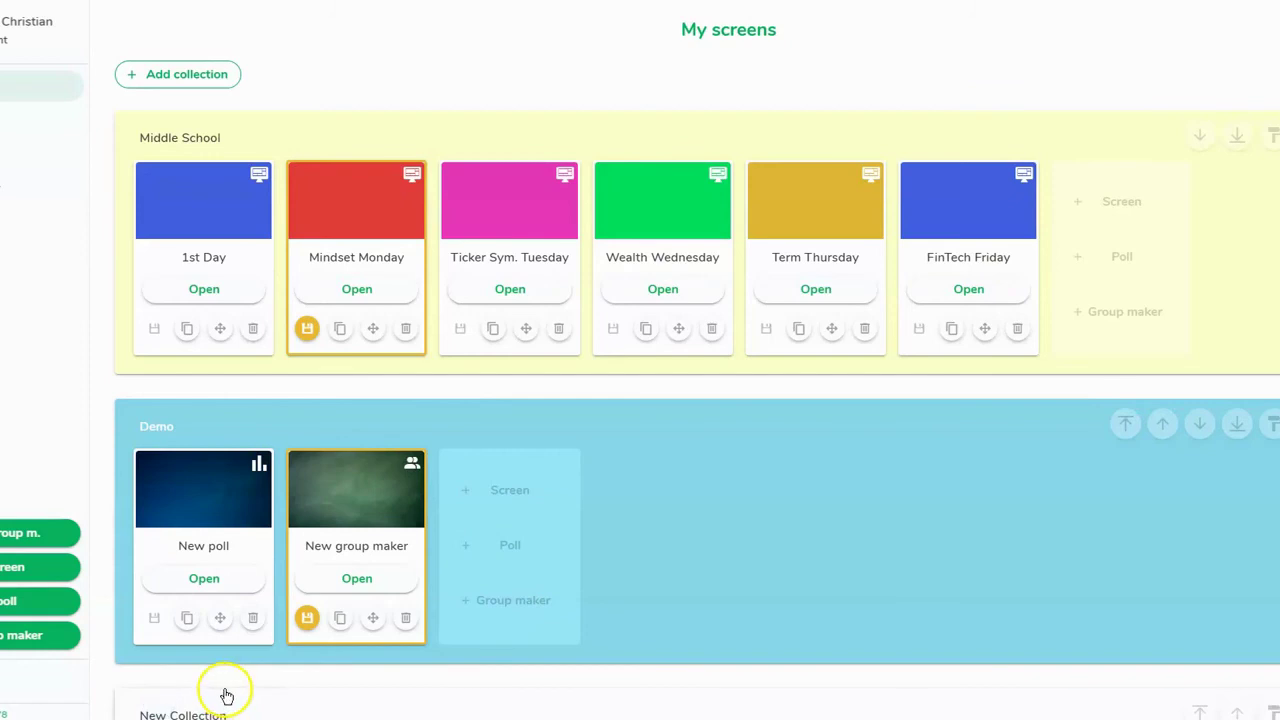
scroll(420, 675, down, 2)
scroll(530, 680, down, 1)
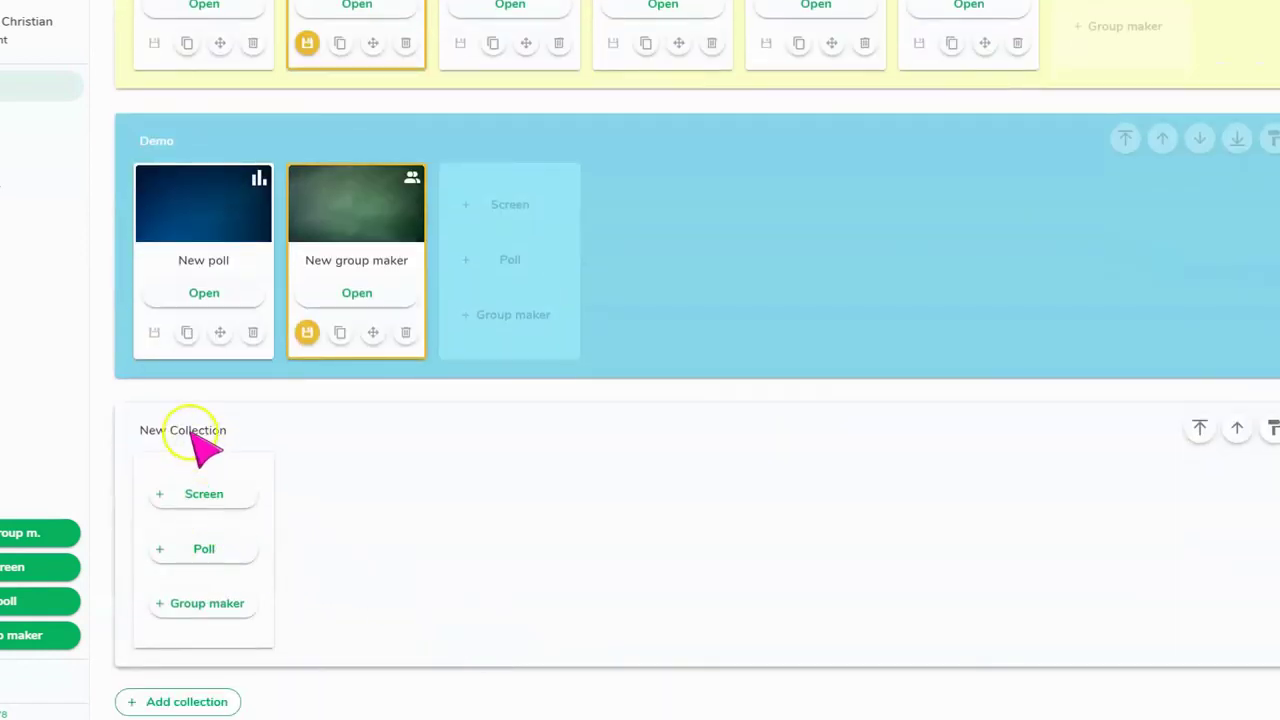
scroll(492, 515, up, 3)
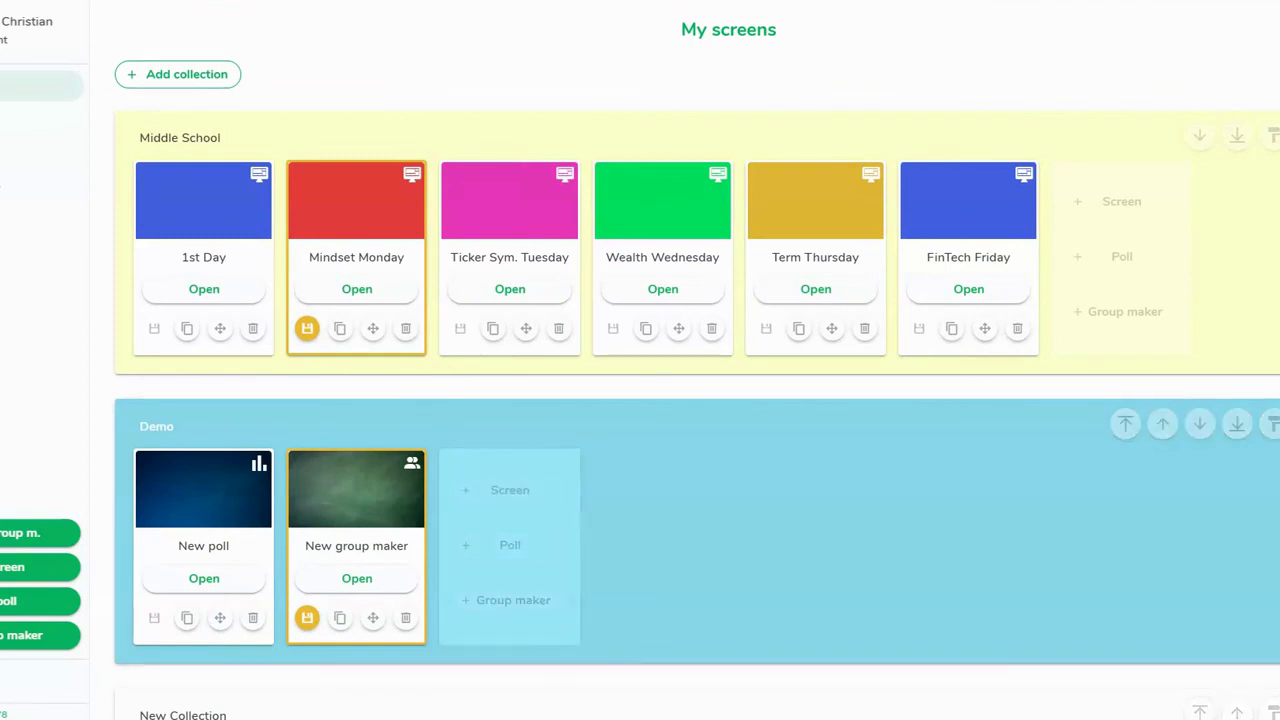
- Duplicate the New group maker screen in the Demo collection and save the copy
click(340, 618)
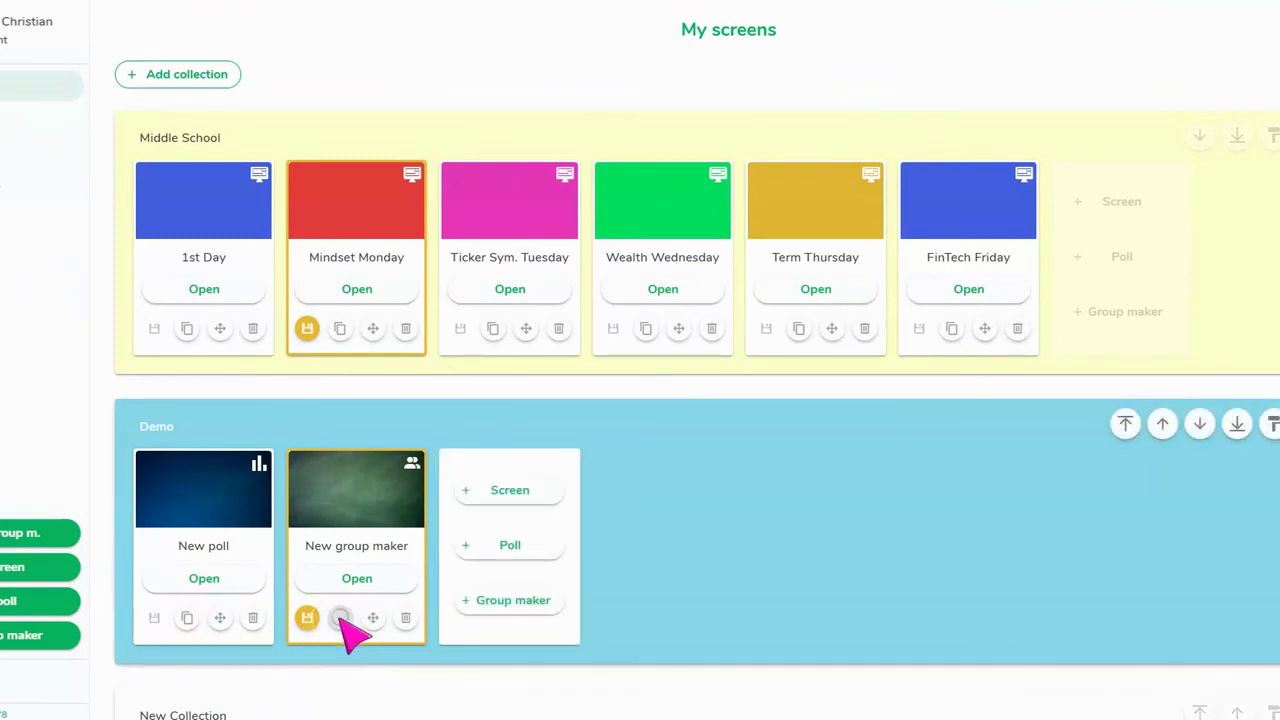
click(340, 618)
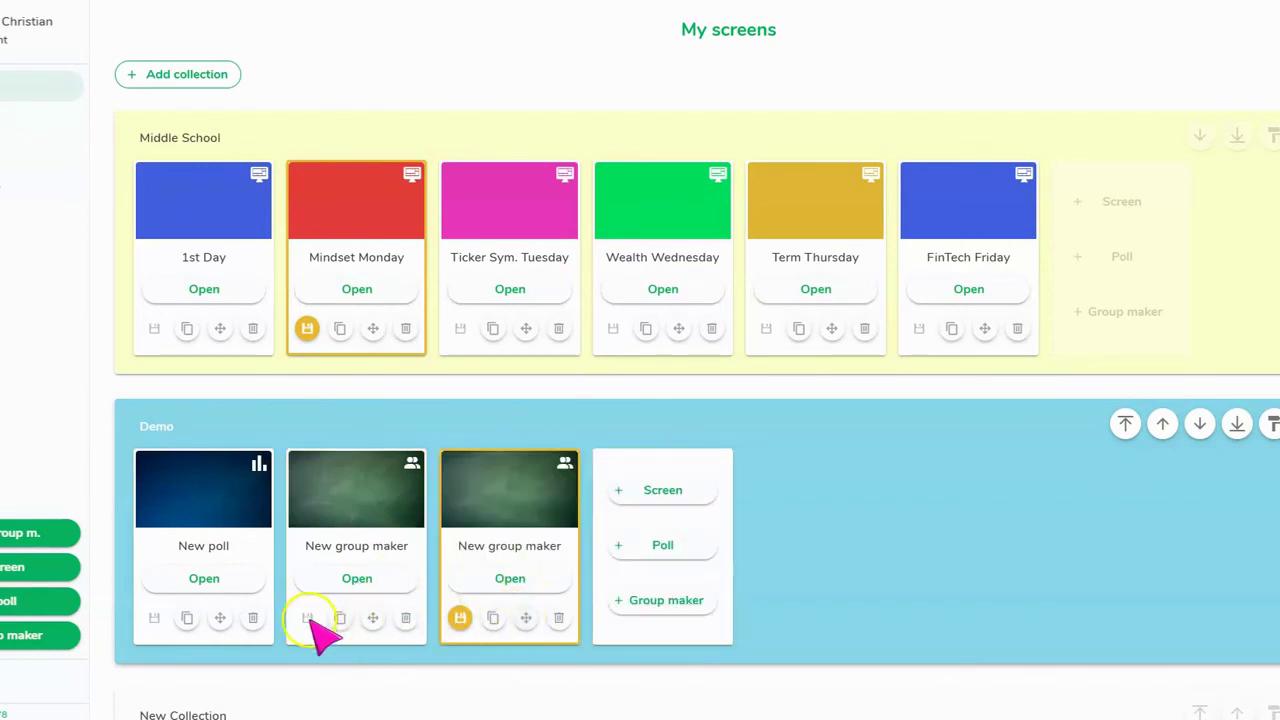
click(459, 618)
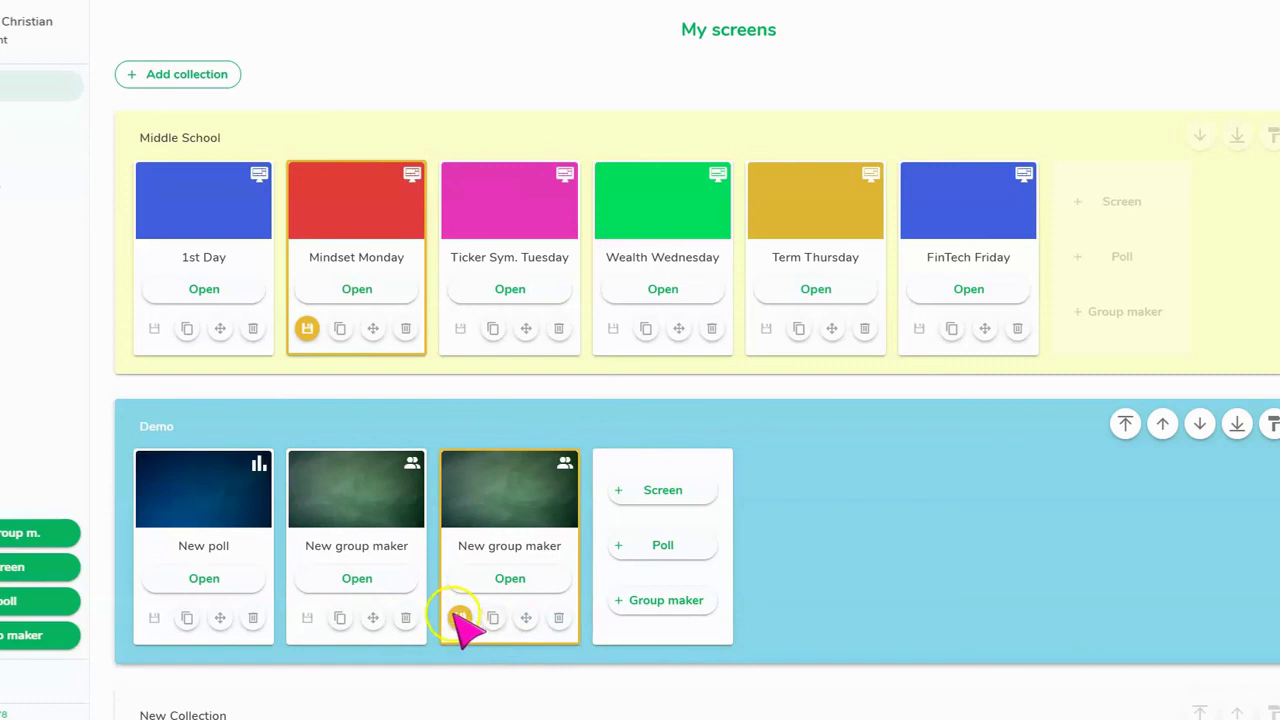
- Move the original New group maker screen ahead of New poll in the Demo collection, and delete its duplicate
click(343, 474)
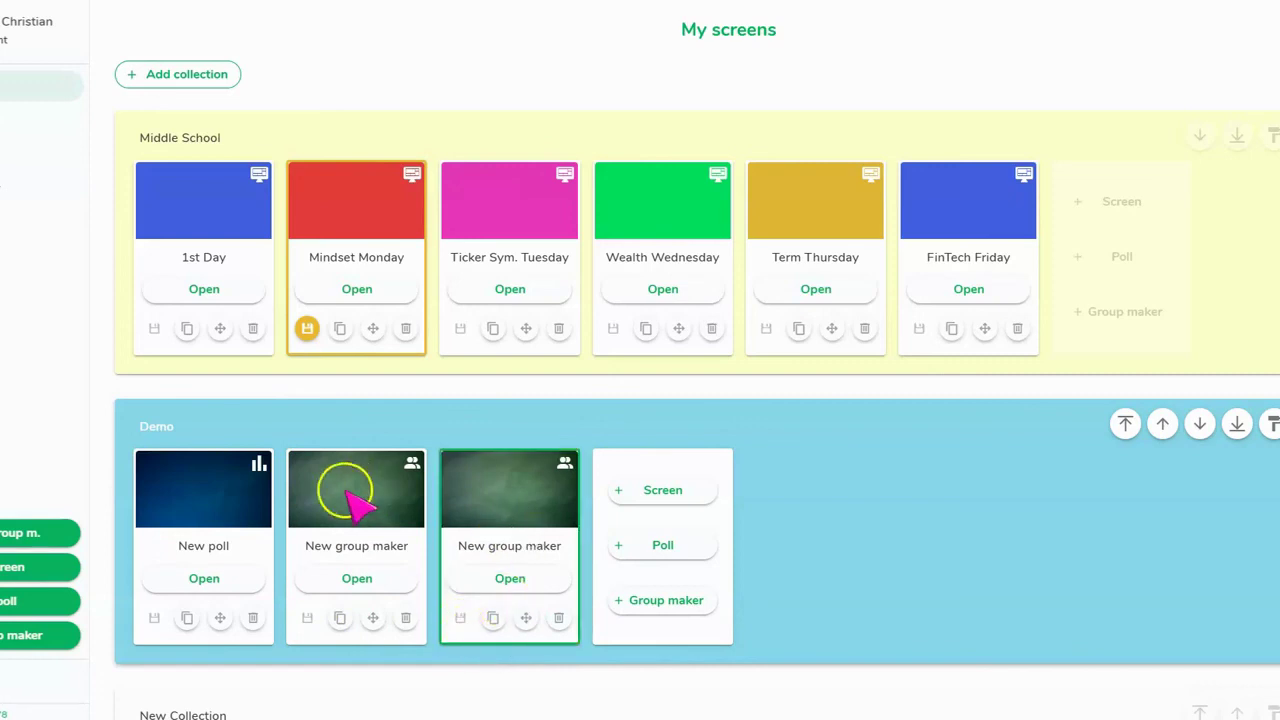
click(431, 522)
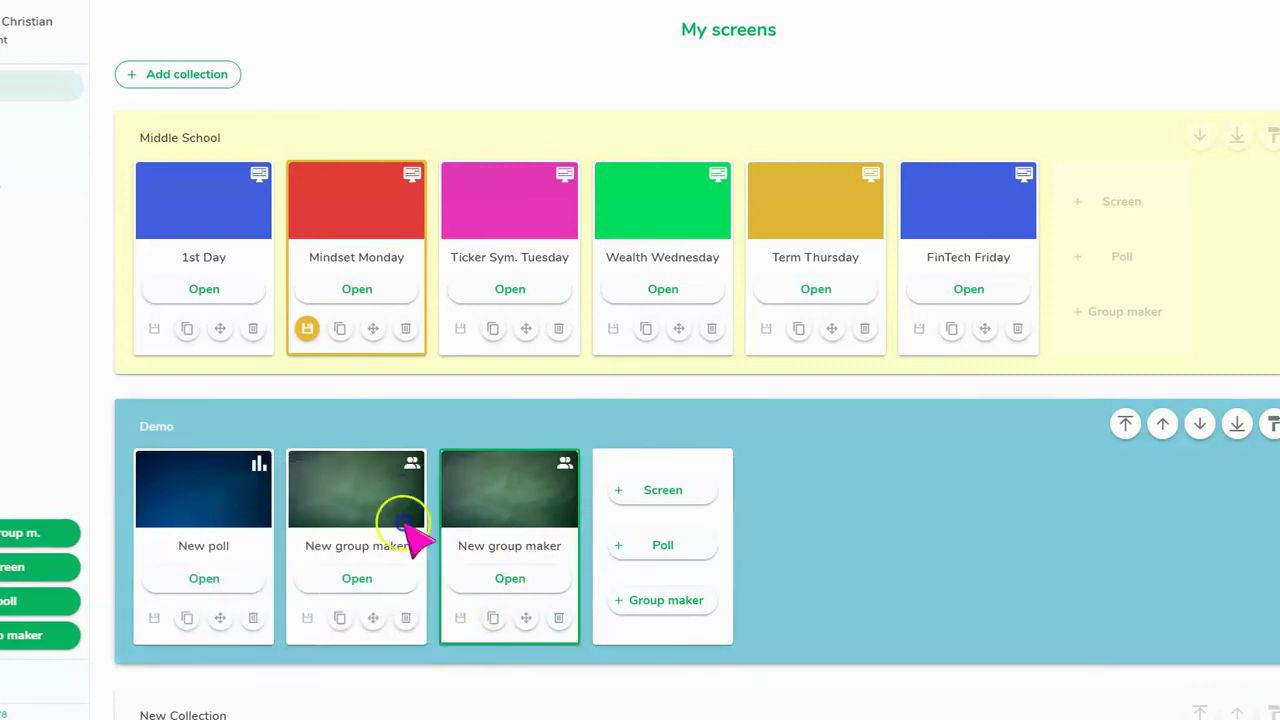
drag(951, 237, 820, 225)
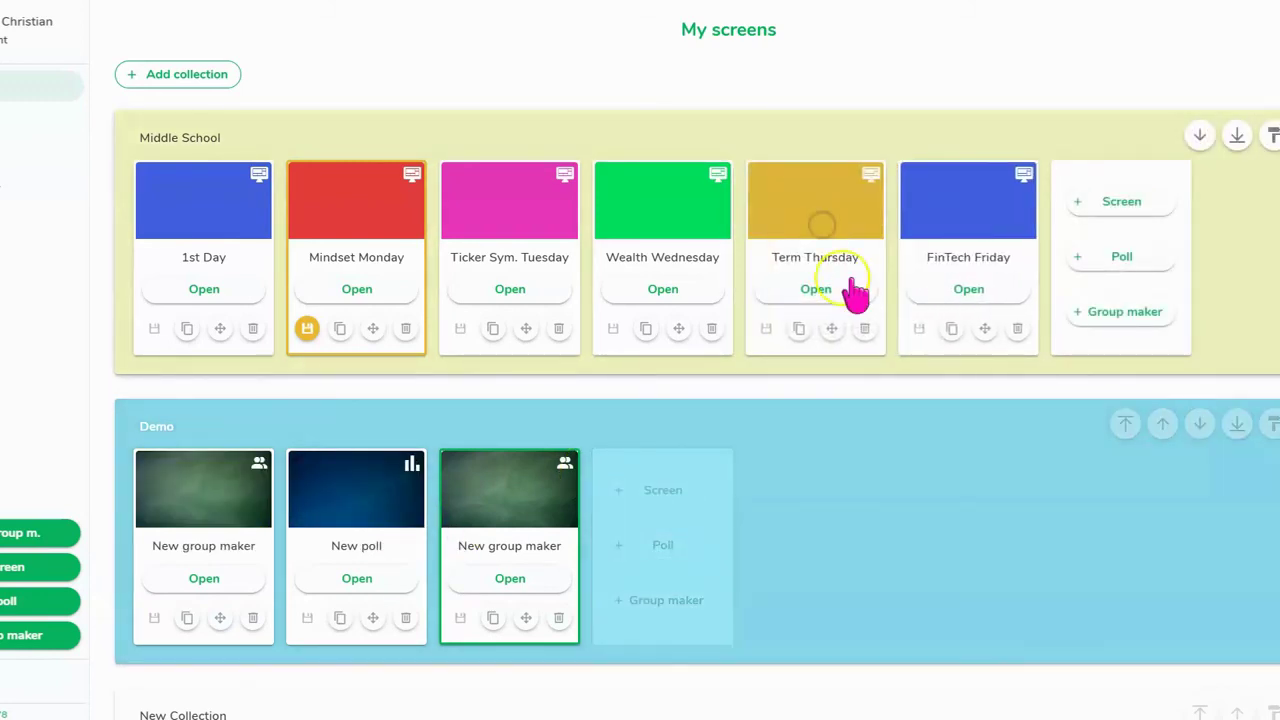
click(558, 618)
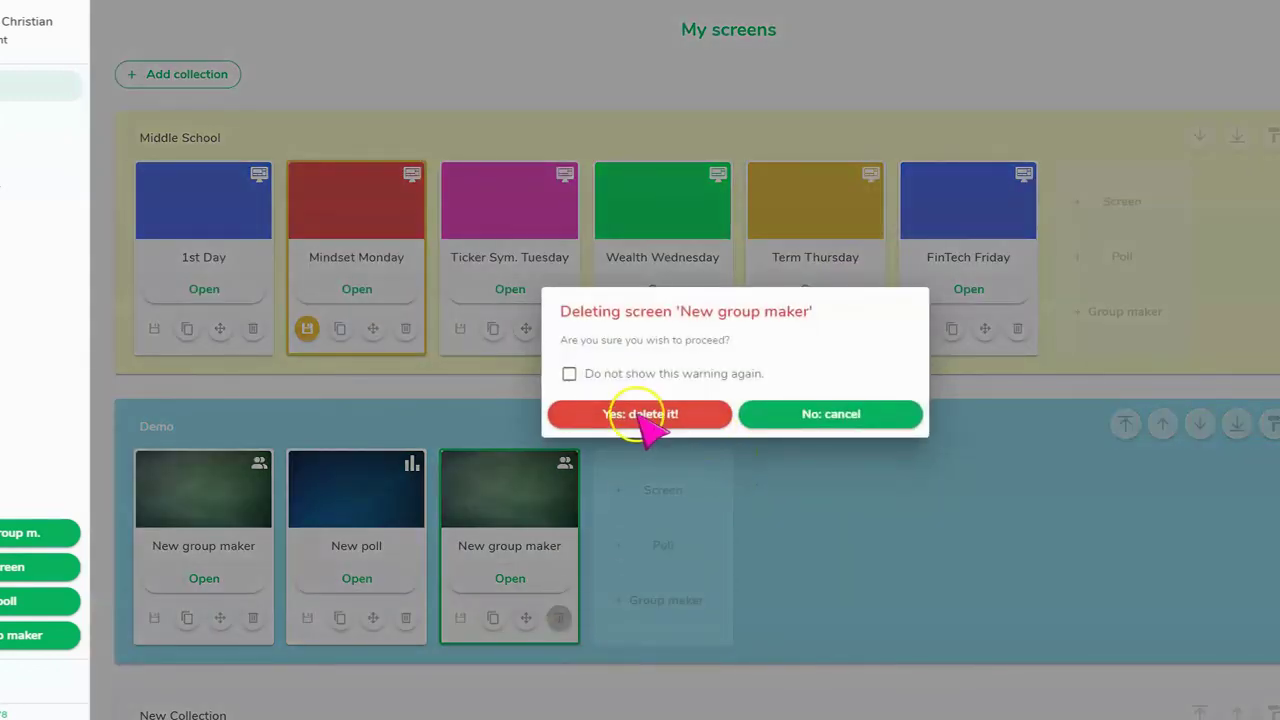
click(641, 414)
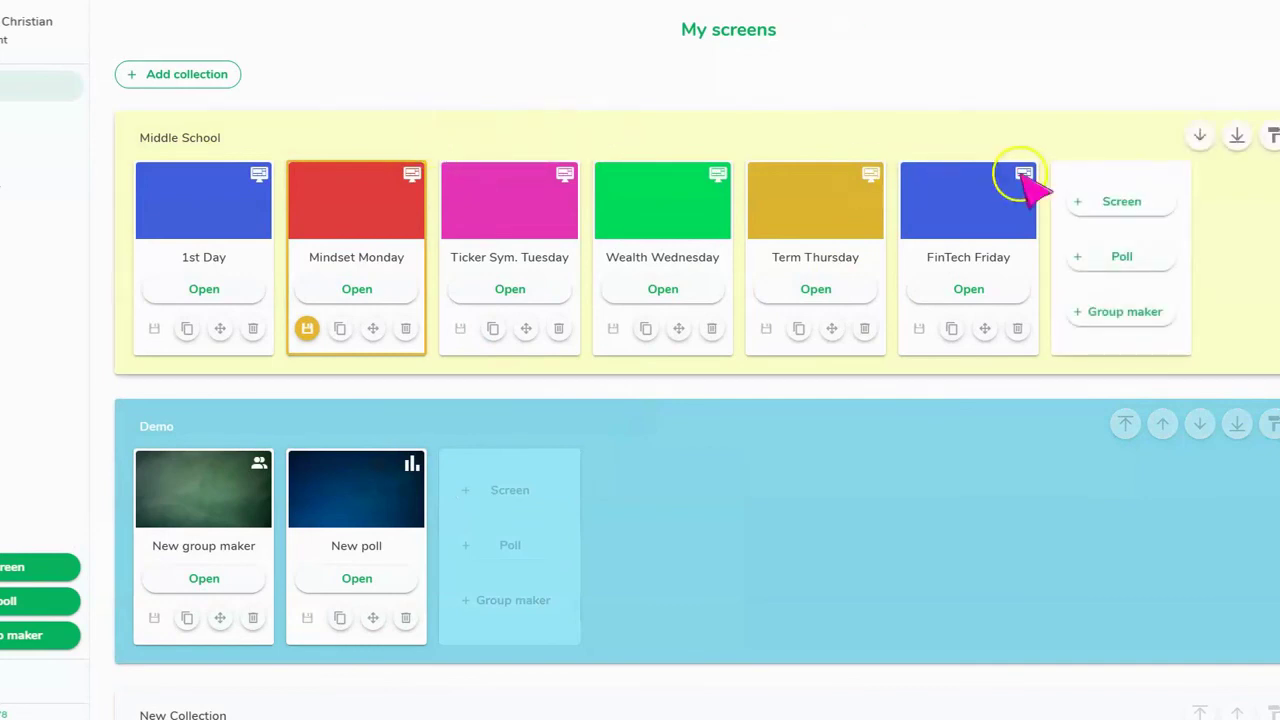
- Try moving the Middle School collection below all other collections, and send it back to first place
click(1236, 137)
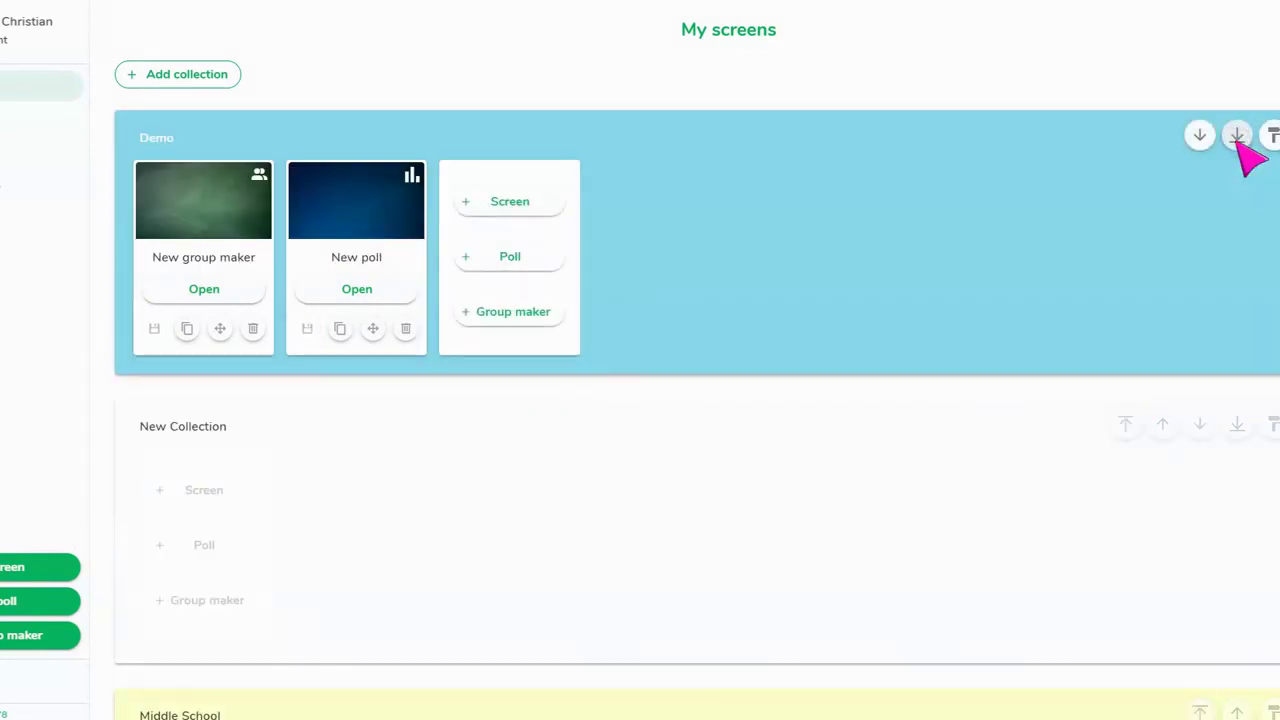
scroll(1214, 530, down, 1)
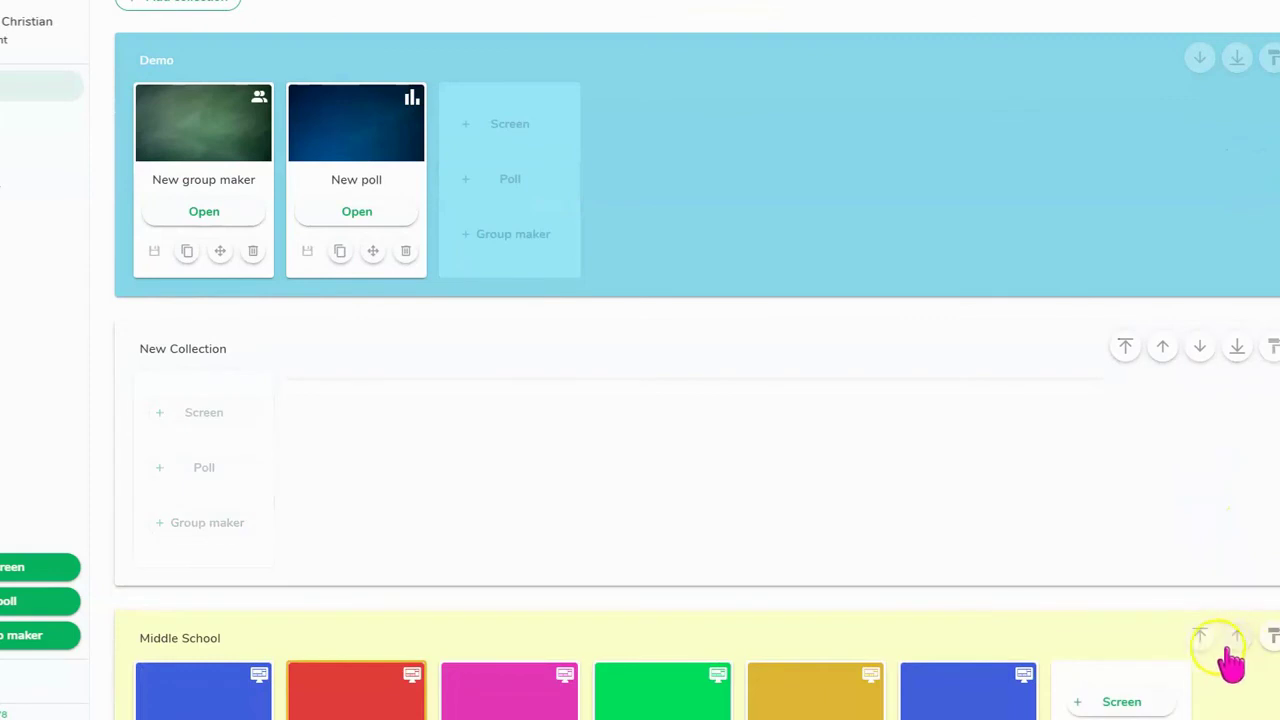
click(1200, 637)
scroll(1000, 420, up, 1)
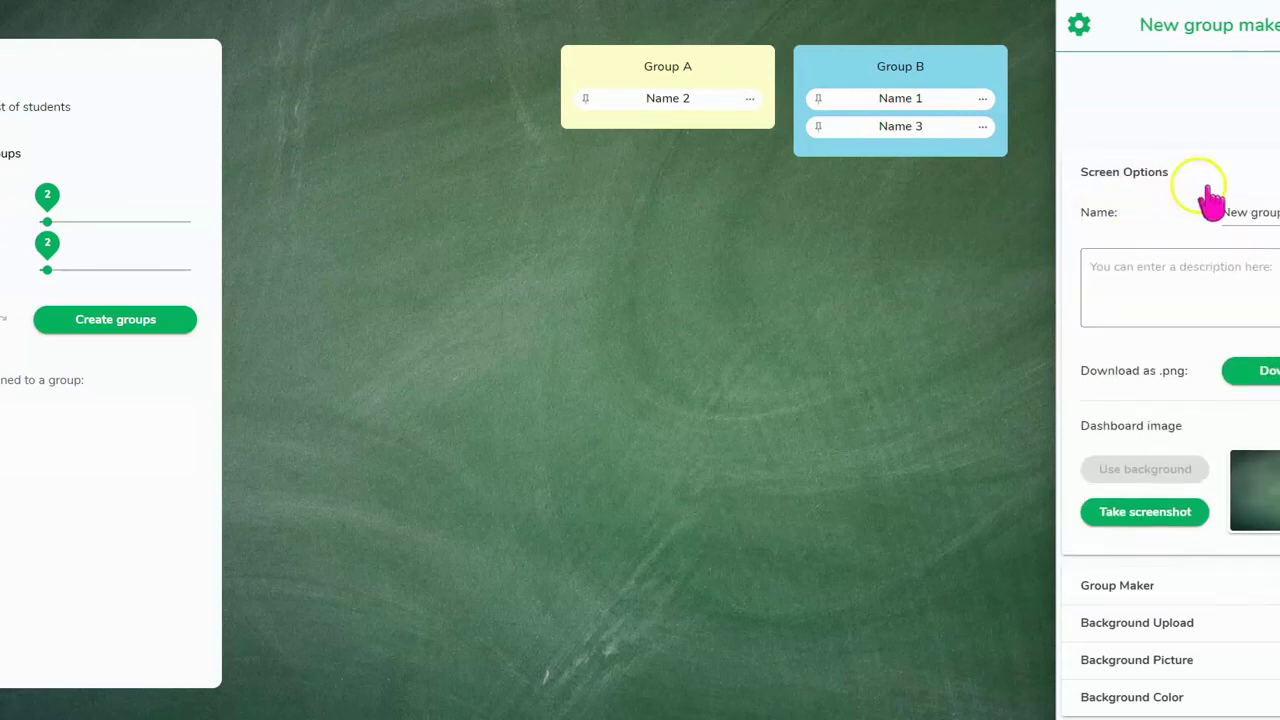
- Examine the group maker's Screen Options, Group Maker and Background Upload settings
click(1240, 212)
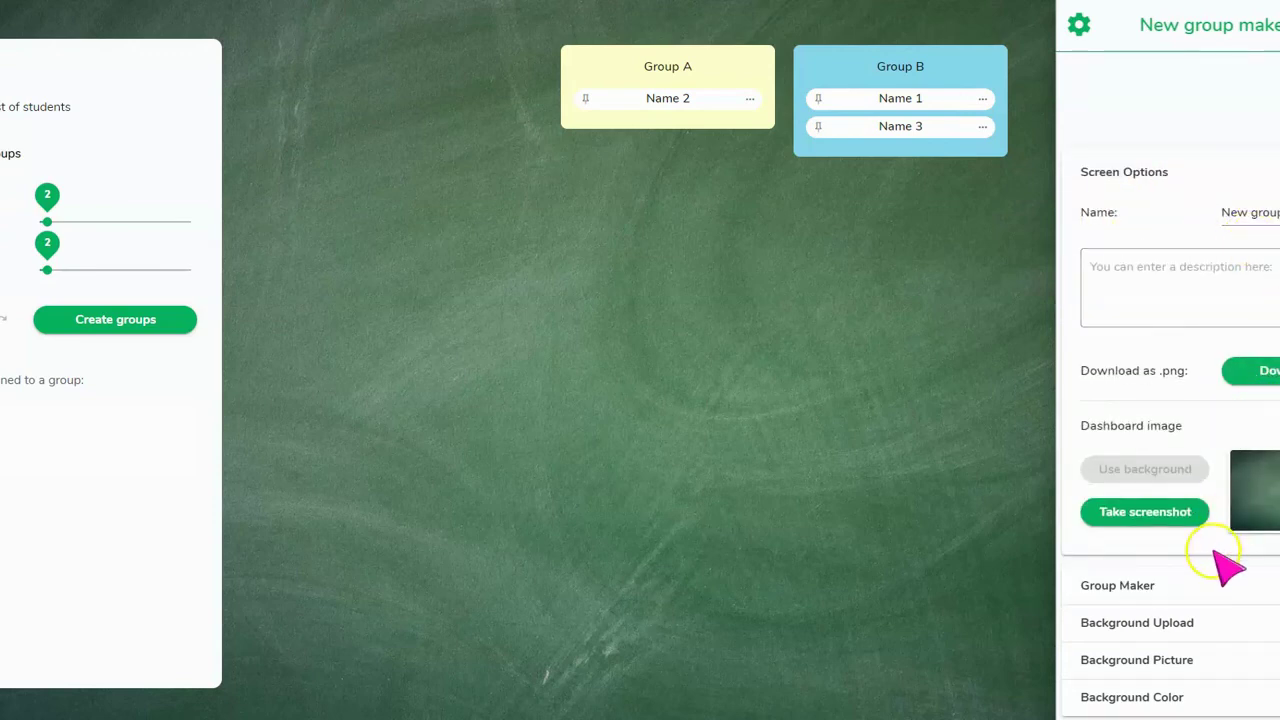
click(1173, 586)
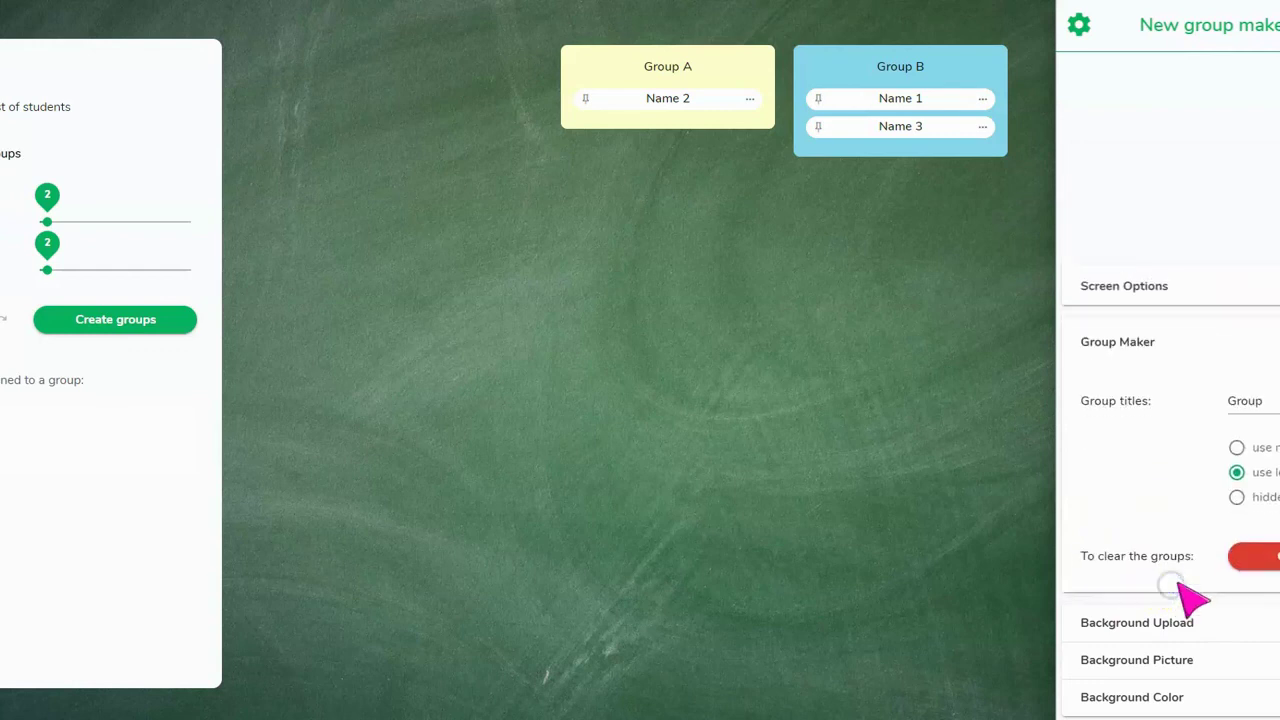
click(1216, 628)
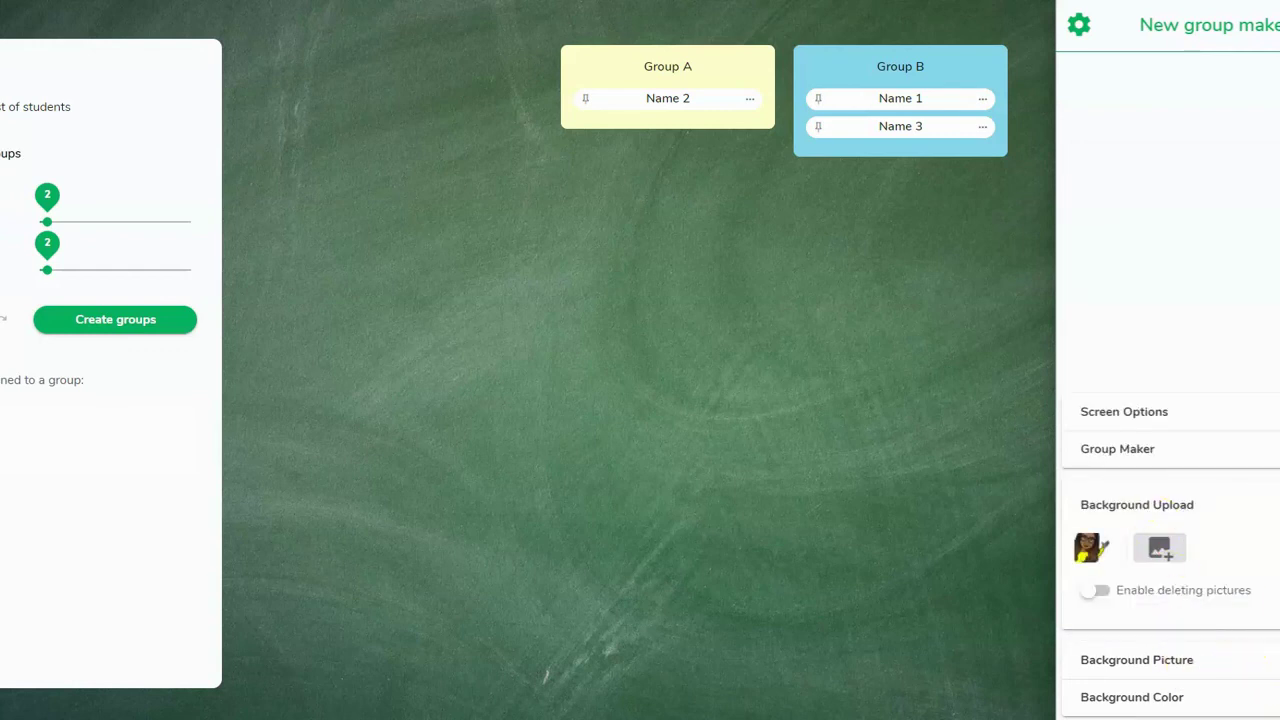
- Set the group maker's background to the "Kanchenjunga, the Himalayas" picture
click(1136, 660)
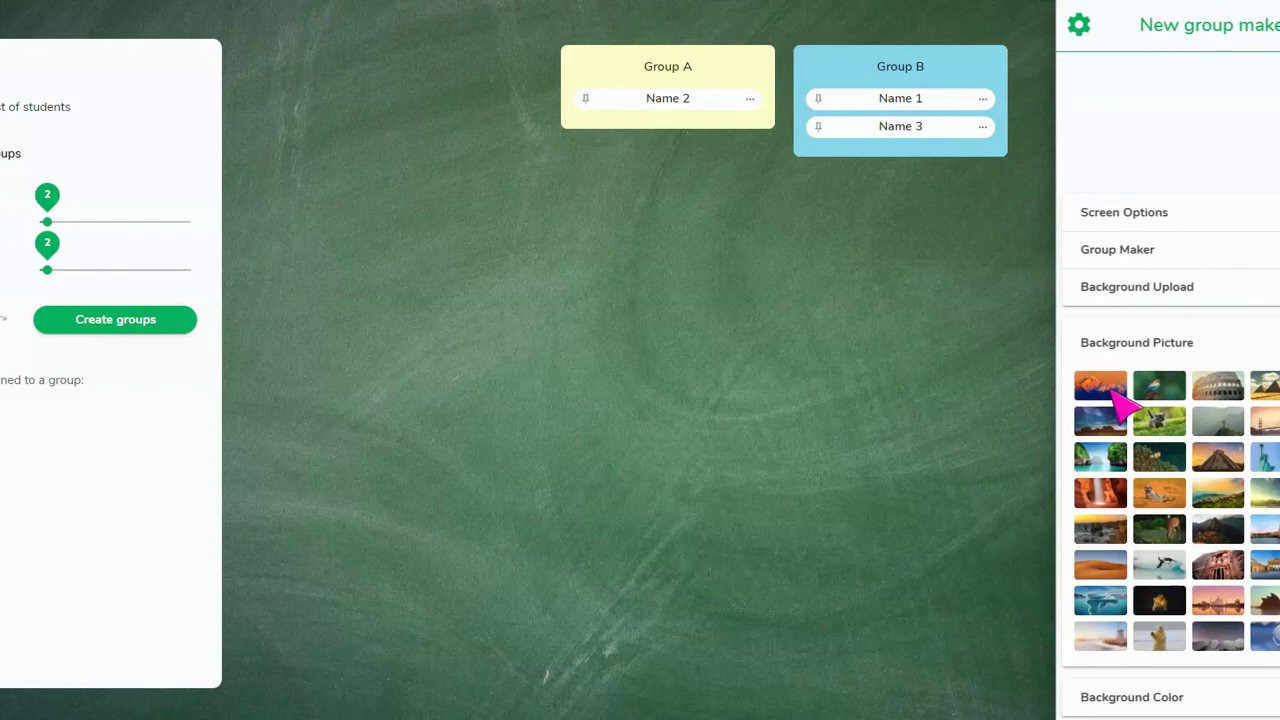
click(1110, 392)
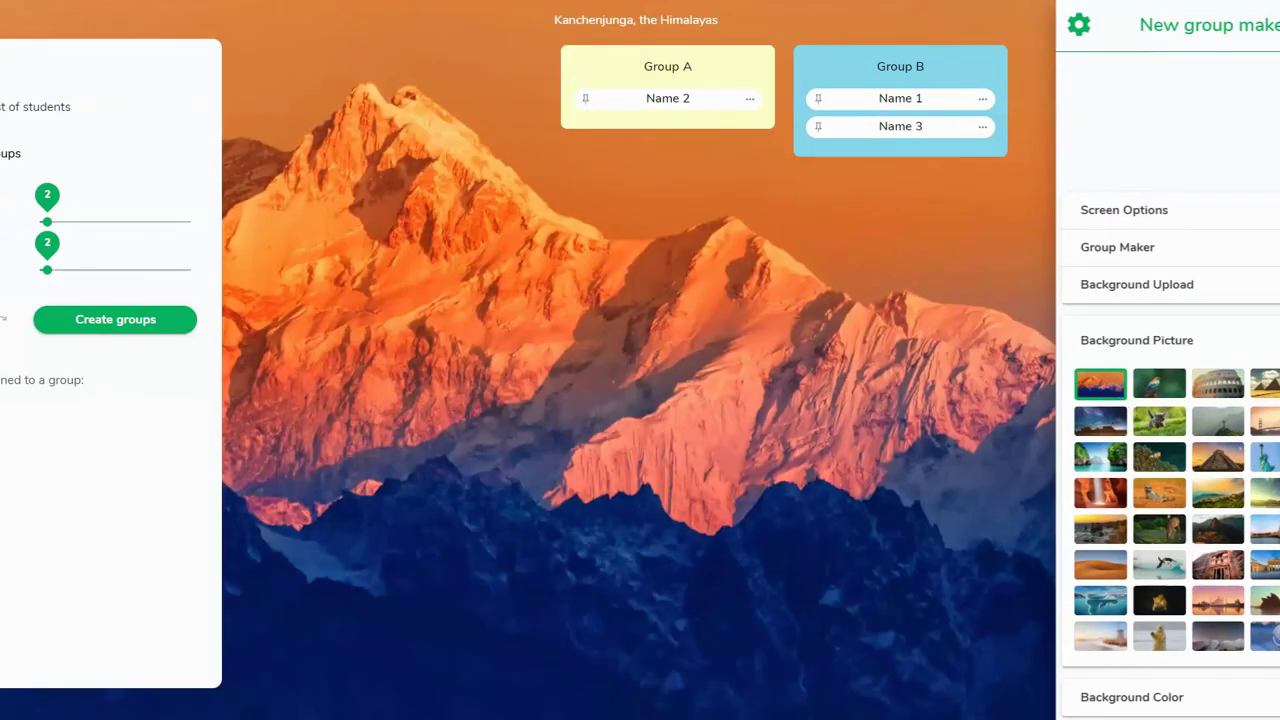
scroll(1168, 450, down, 1)
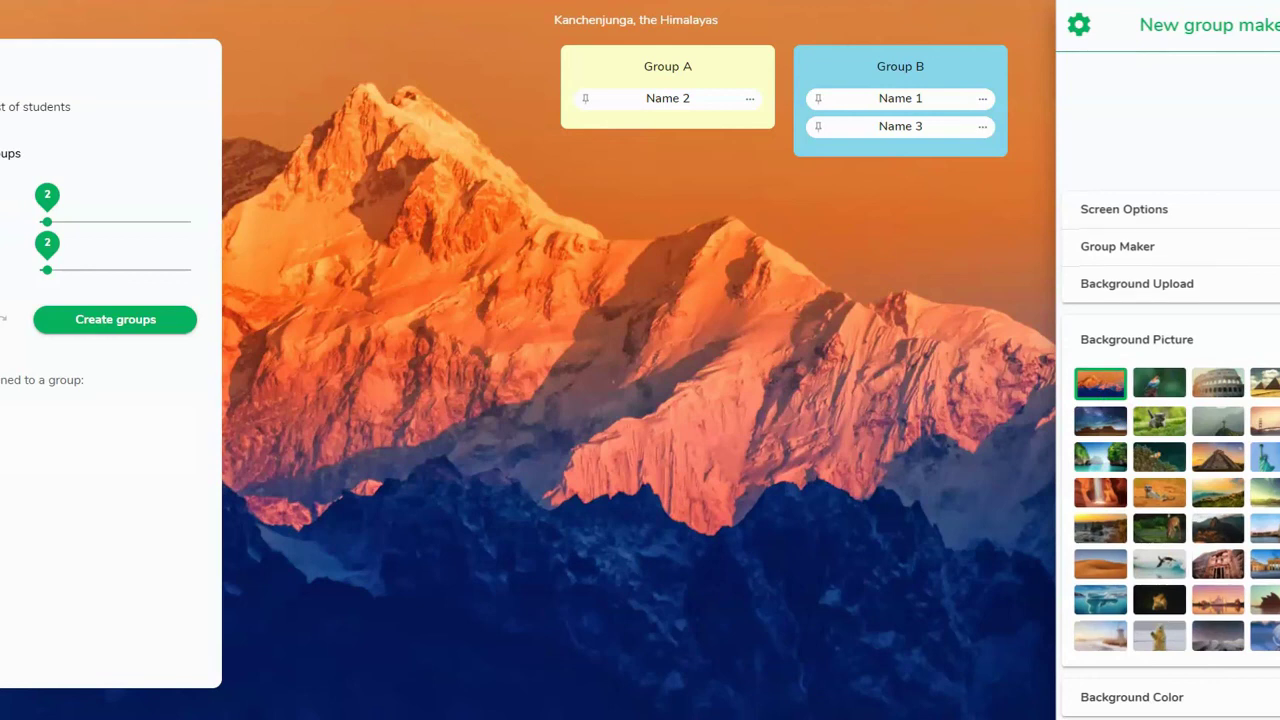